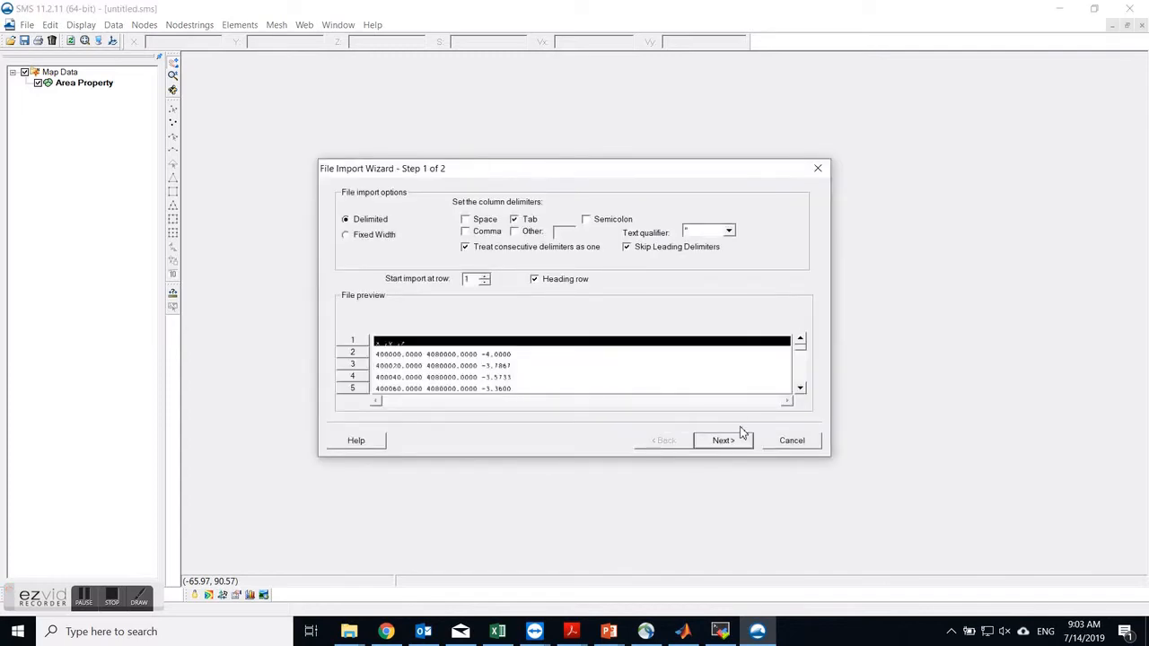
Step: Import the bathymetry file as a triangulated scatter set named ideal_bathy, enabling space as an additional column delimiter
{"action": "left_click", "coordinate": [465, 221]}
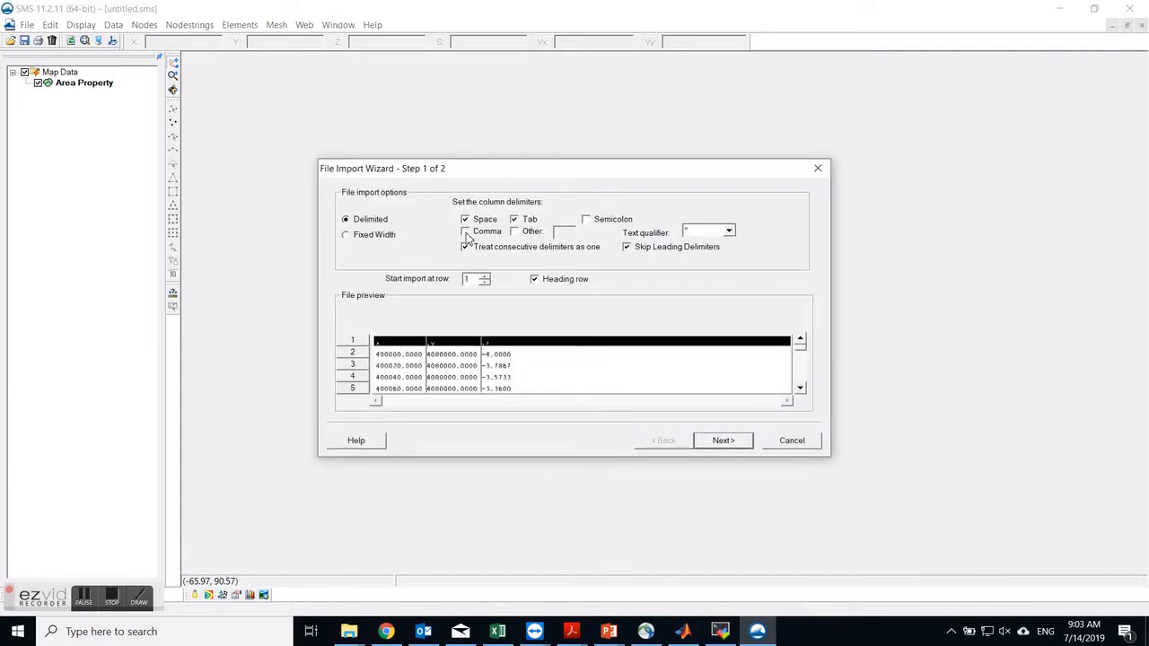
{"action": "left_click", "coordinate": [705, 442]}
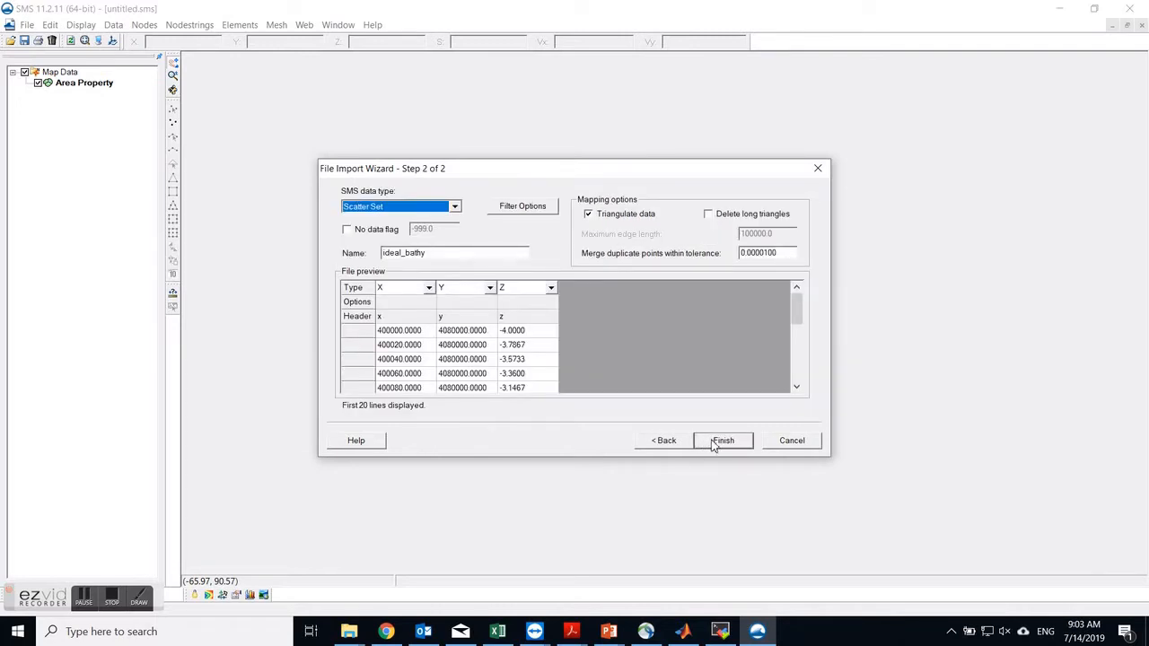
{"action": "left_click", "coordinate": [720, 440]}
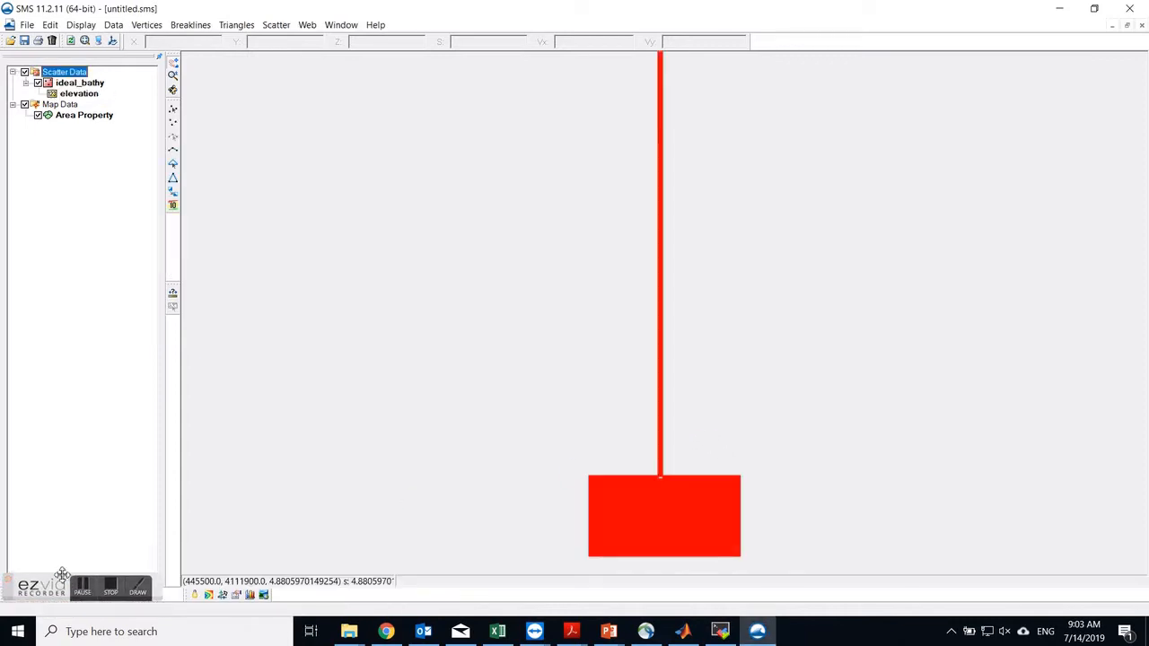
Step: In the Map module, start a feature arc from the basin's upper-left corner along its upper edge to the channel's left side
{"action": "left_click_drag", "start_coordinate": [57, 579], "coordinate": [57, 516]}
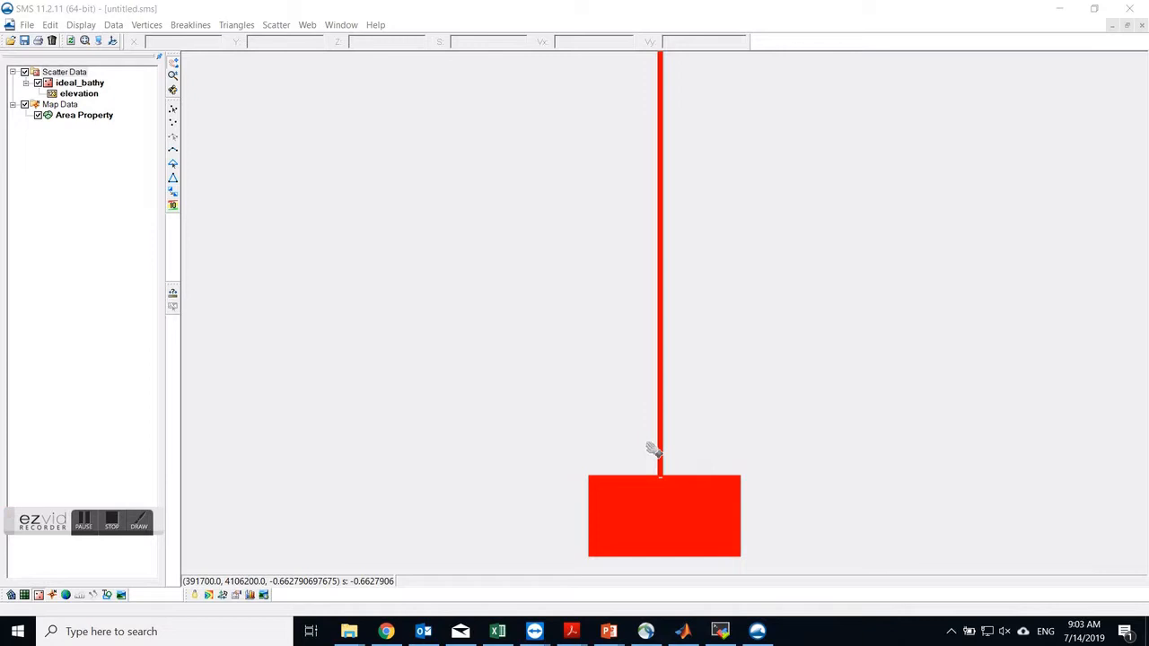
{"action": "left_click", "coordinate": [55, 609]}
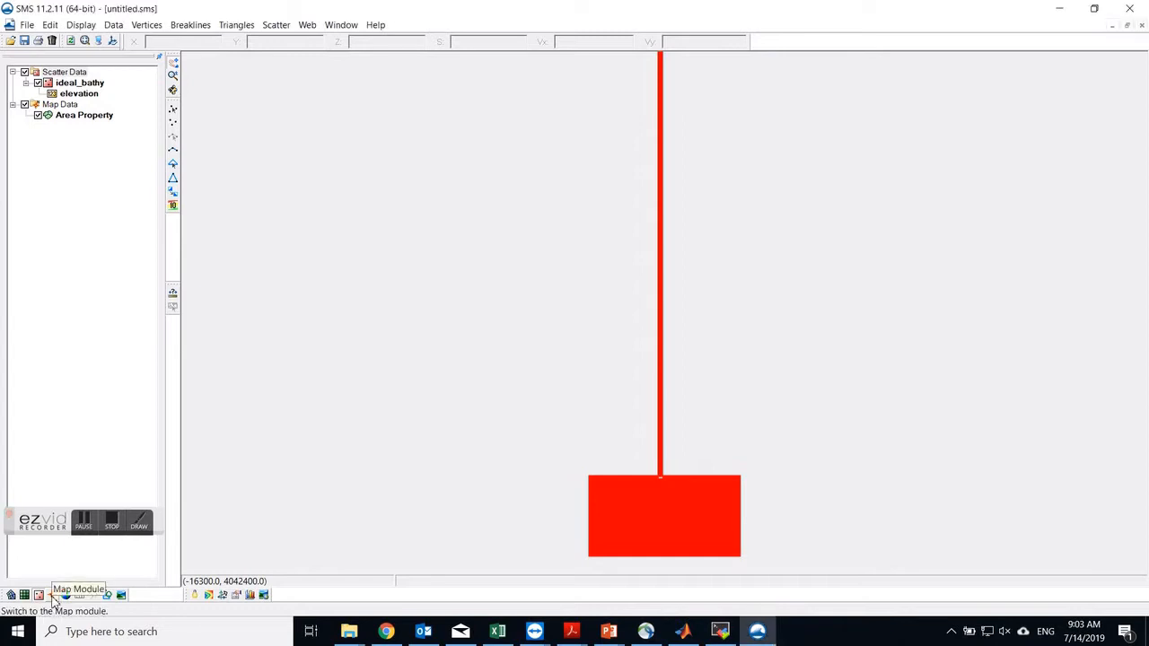
{"action": "left_click", "coordinate": [53, 596]}
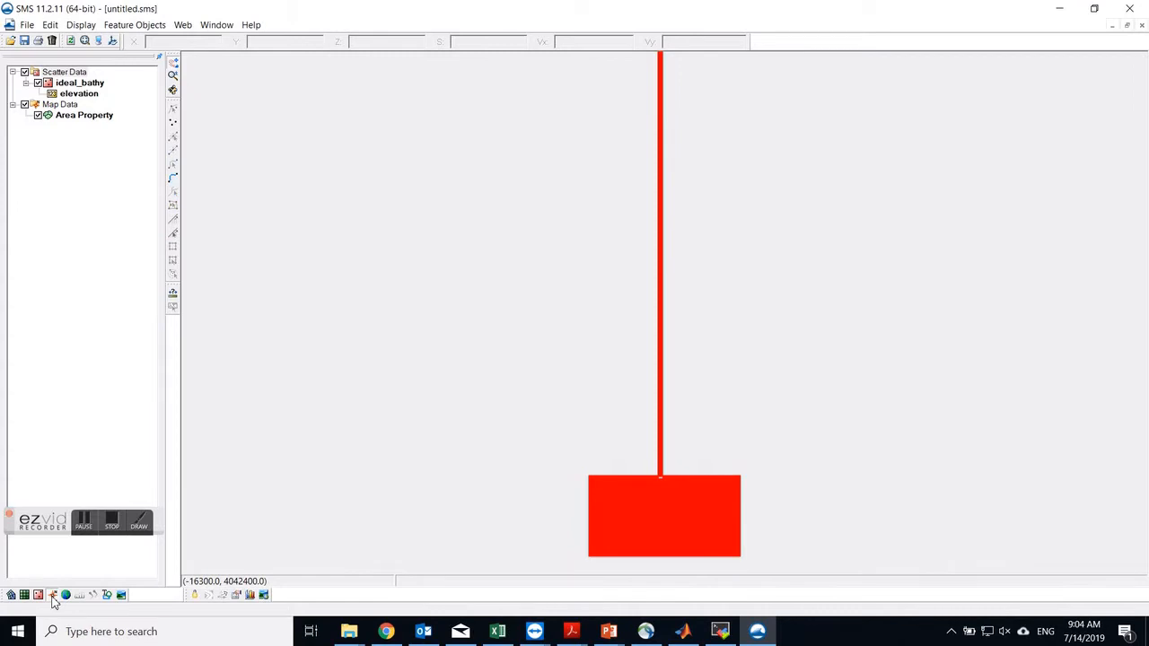
{"action": "scroll", "coordinate": [395, 287], "scroll_direction": "down", "scroll_amount": 2}
{"action": "scroll", "coordinate": [613, 470], "scroll_direction": "up", "scroll_amount": 1}
{"action": "scroll", "coordinate": [613, 469], "scroll_direction": "up", "scroll_amount": 2}
{"action": "scroll", "coordinate": [305, 355], "scroll_direction": "down", "scroll_amount": 2}
{"action": "scroll", "coordinate": [436, 367], "scroll_direction": "up", "scroll_amount": 2}
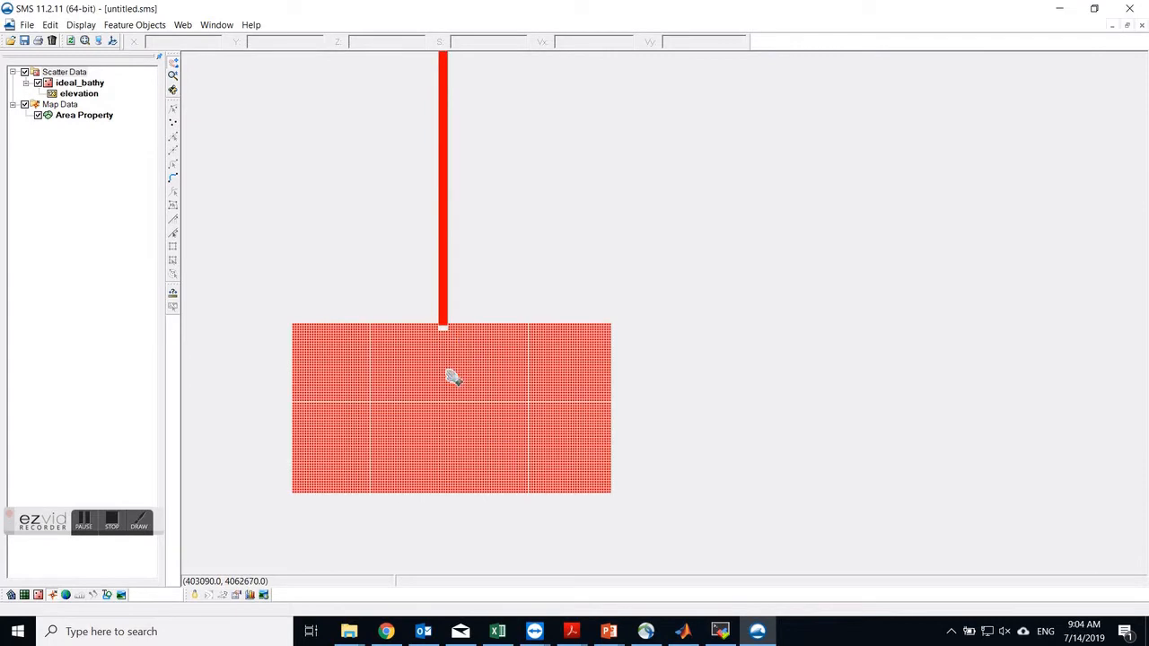
{"action": "scroll", "coordinate": [474, 330], "scroll_direction": "up", "scroll_amount": 1}
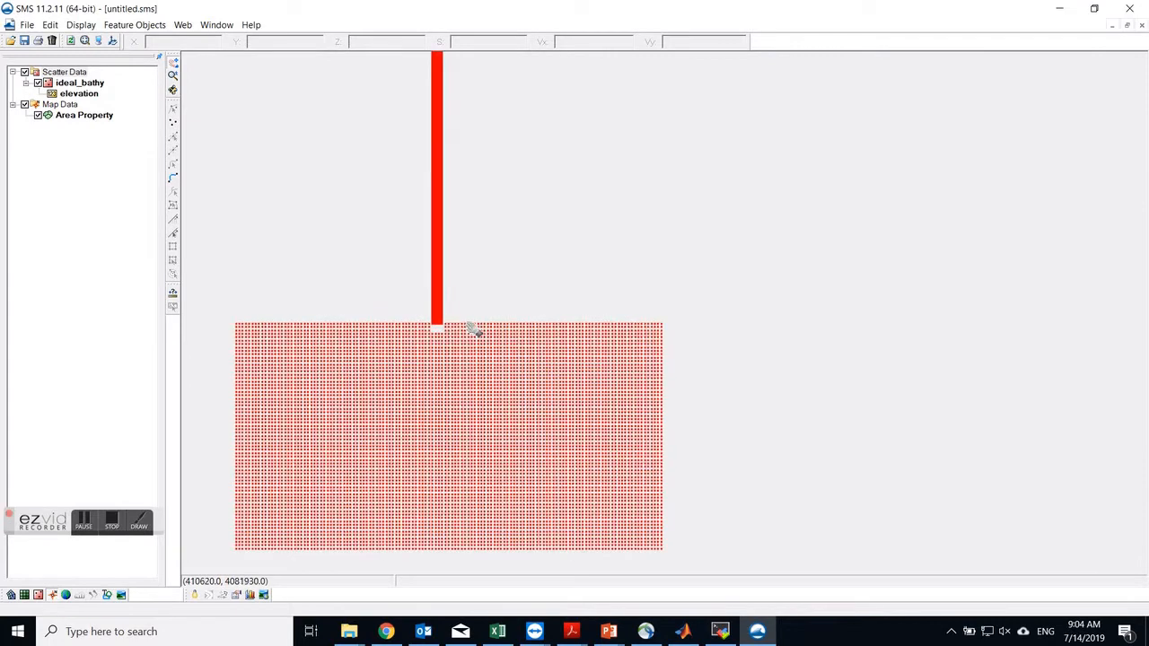
{"action": "left_click", "coordinate": [175, 184]}
{"action": "scroll", "coordinate": [253, 344], "scroll_direction": "up", "scroll_amount": 1}
{"action": "scroll", "coordinate": [287, 369], "scroll_direction": "up", "scroll_amount": 2}
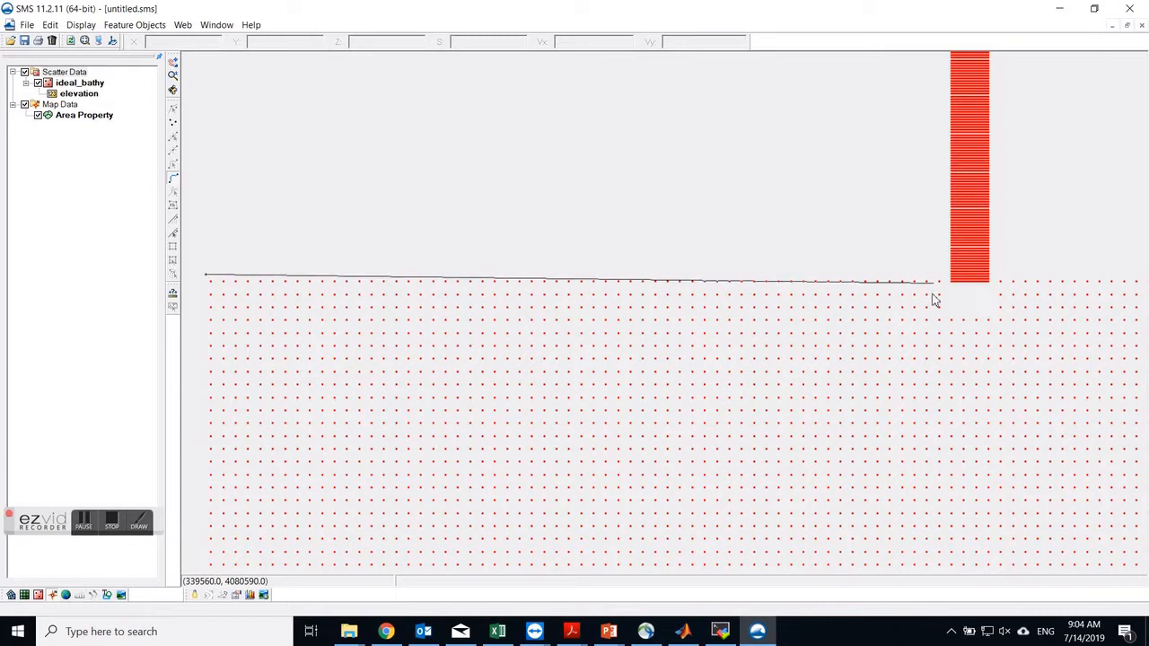
{"action": "scroll", "coordinate": [951, 300], "scroll_direction": "up", "scroll_amount": 3}
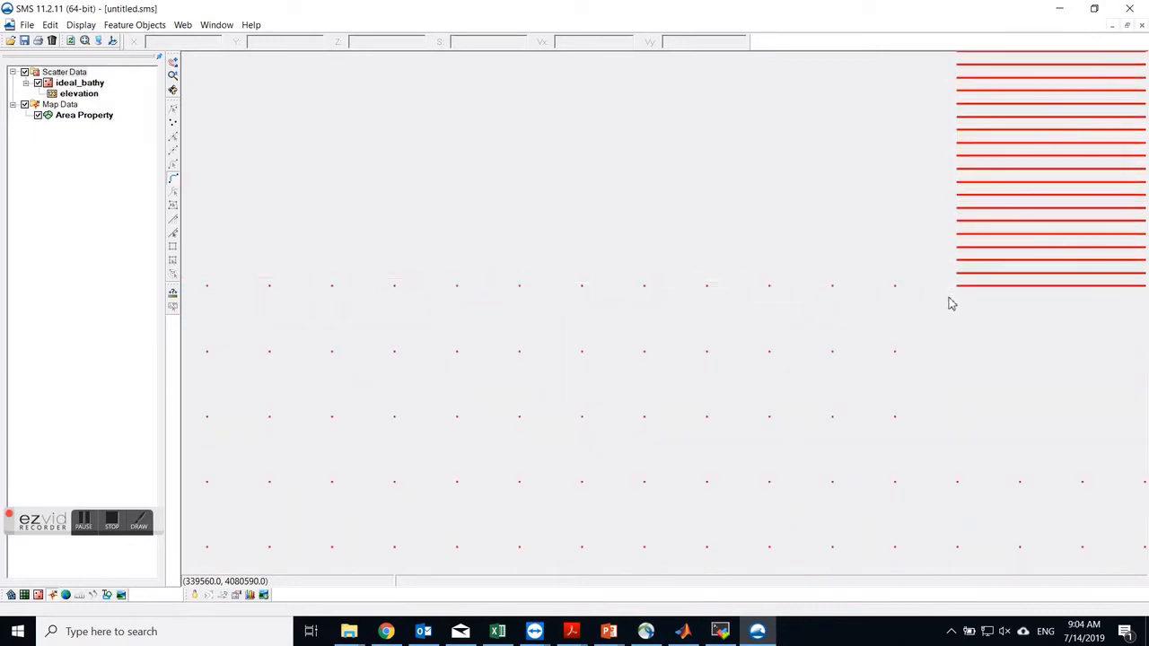
Step: Extend the arc up the channel's left side and across its upper end to the top-right corner
{"action": "scroll", "coordinate": [652, 351], "scroll_direction": "down", "scroll_amount": 8}
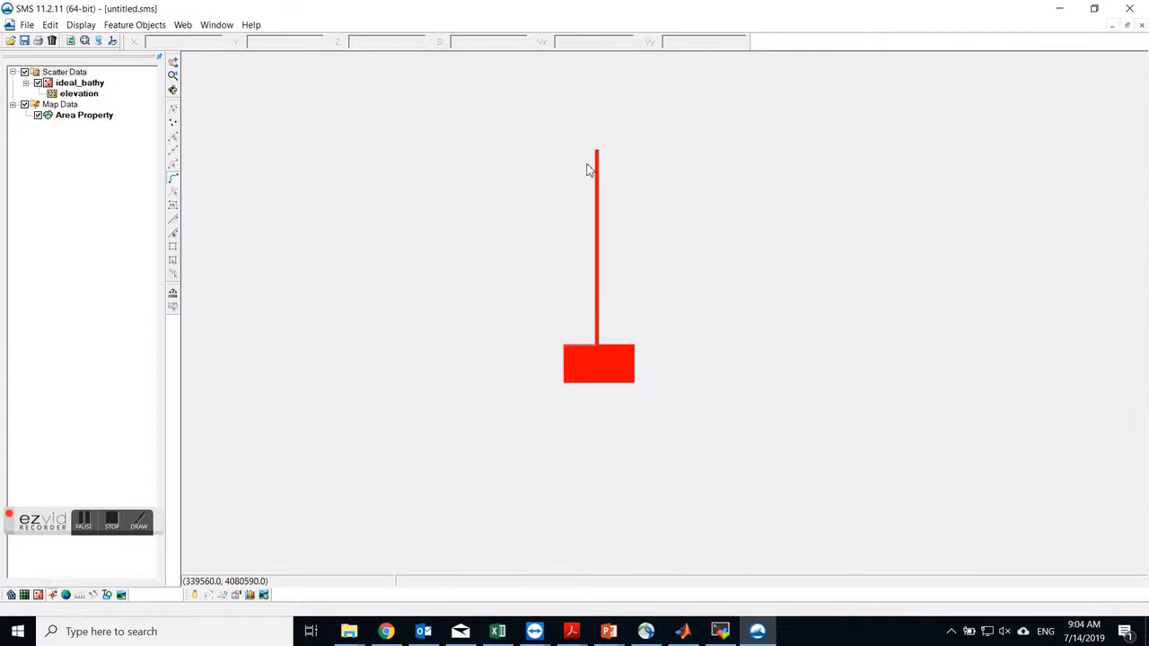
{"action": "scroll", "coordinate": [593, 175], "scroll_direction": "up", "scroll_amount": 6}
{"action": "scroll", "coordinate": [559, 226], "scroll_direction": "up", "scroll_amount": 4}
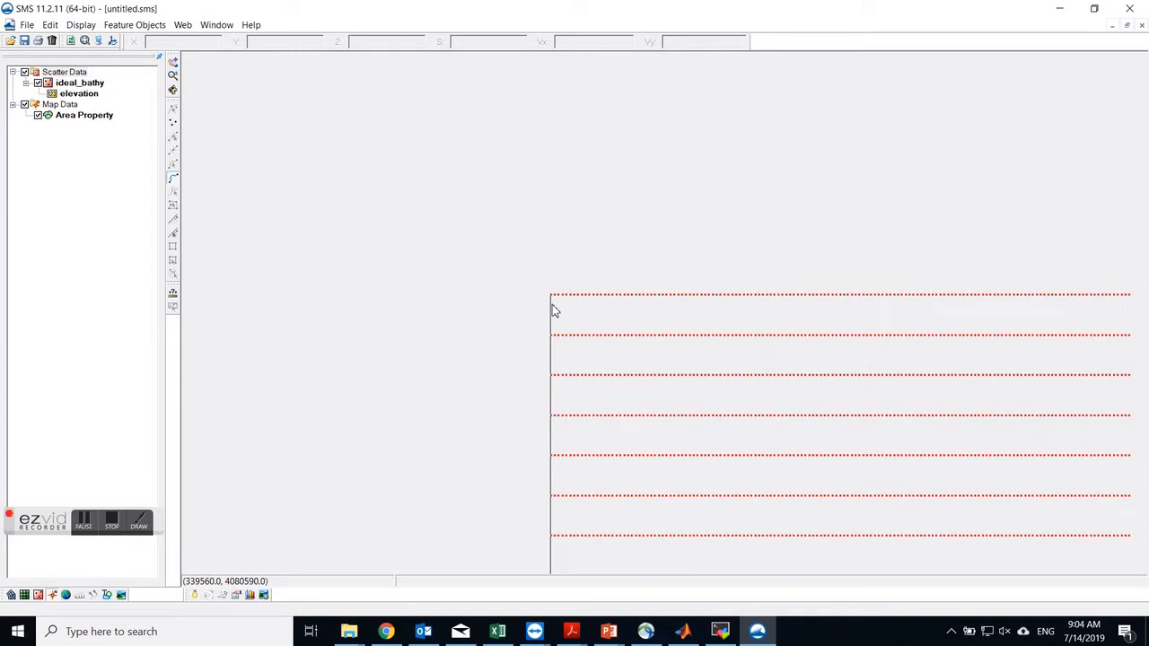
{"action": "left_click", "coordinate": [552, 305]}
{"action": "scroll", "coordinate": [326, 299], "scroll_direction": "down", "scroll_amount": 8}
{"action": "scroll", "coordinate": [510, 308], "scroll_direction": "up", "scroll_amount": 7}
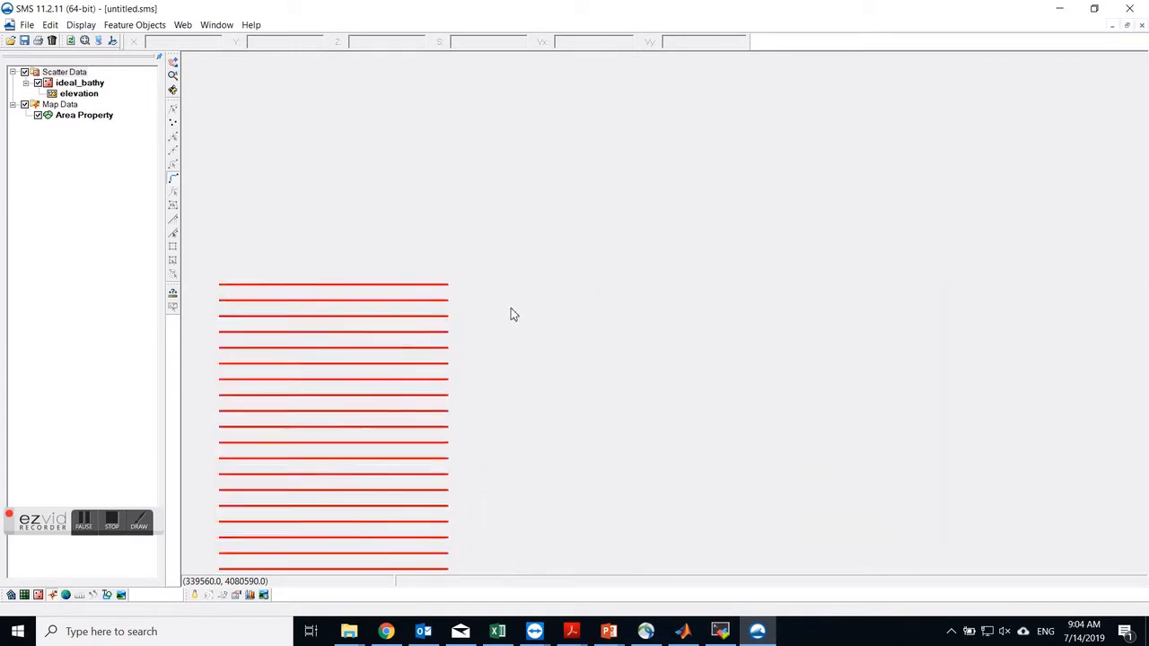
{"action": "scroll", "coordinate": [366, 284], "scroll_direction": "up", "scroll_amount": 5}
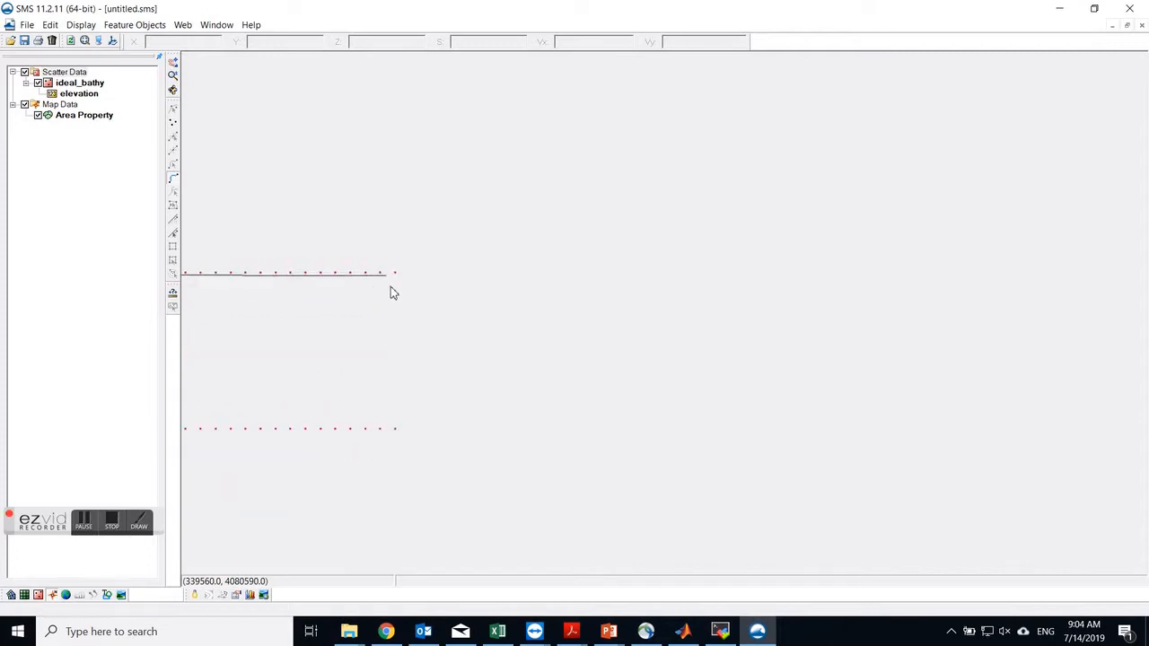
{"action": "double_click", "coordinate": [400, 291]}
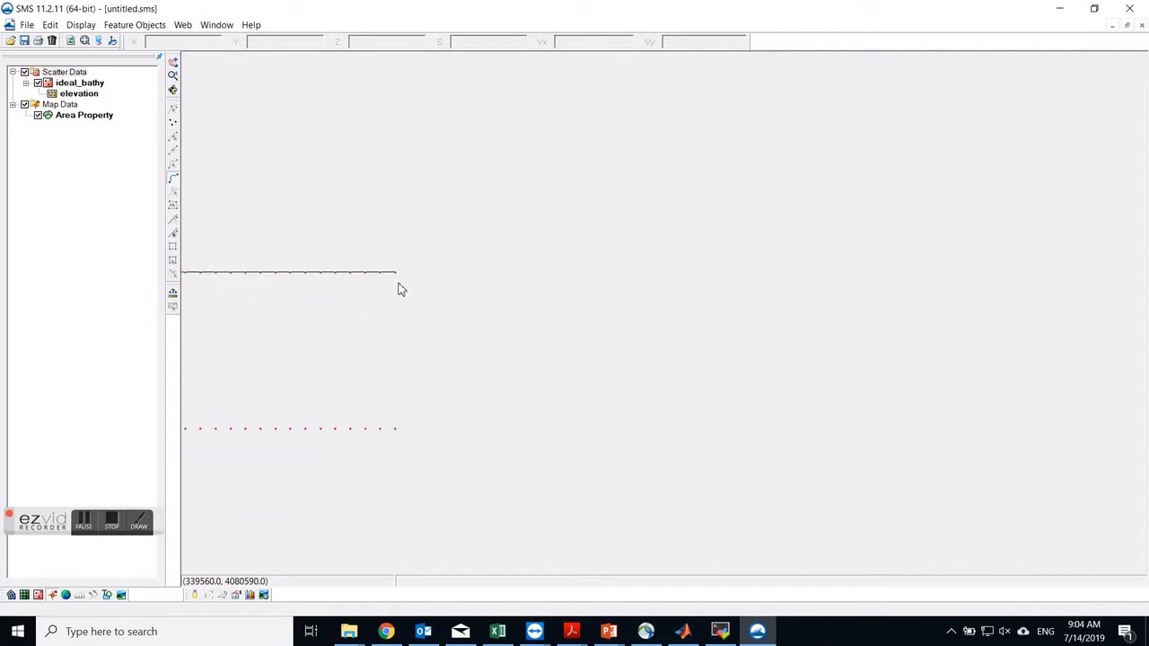
Step: Continue the arc down the channel's right side and along the basin's upper edge to its upper-right corner
{"action": "scroll", "coordinate": [416, 188], "scroll_direction": "down", "scroll_amount": 10}
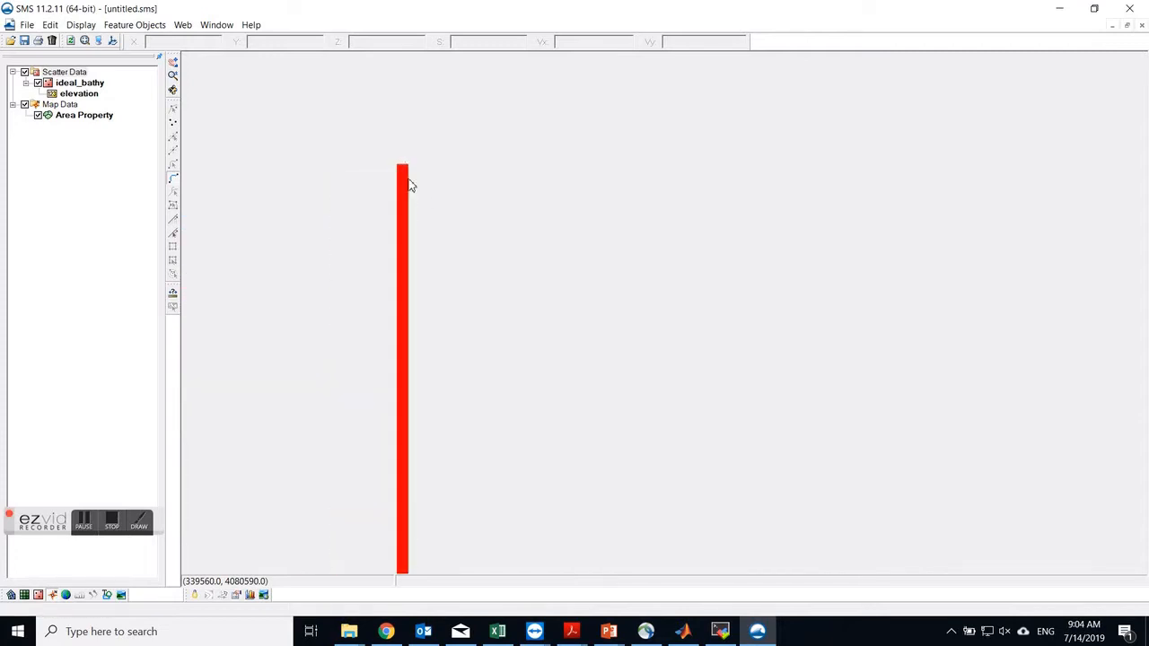
{"action": "scroll", "coordinate": [406, 455], "scroll_direction": "up", "scroll_amount": 8}
{"action": "scroll", "coordinate": [427, 388], "scroll_direction": "down", "scroll_amount": 4}
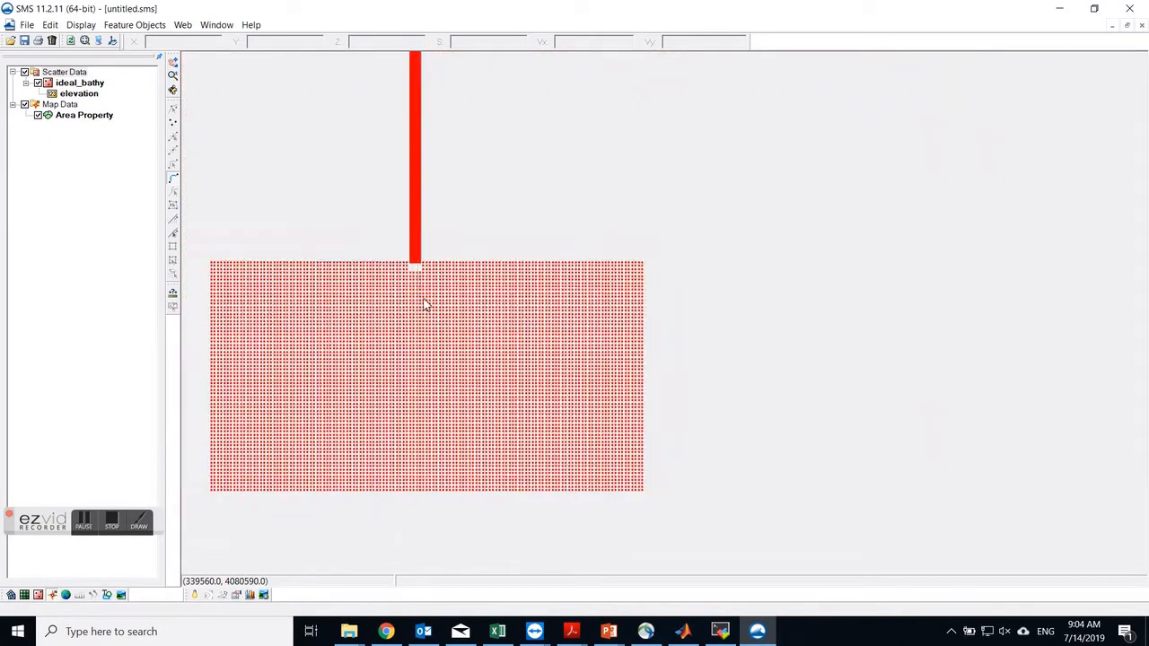
{"action": "scroll", "coordinate": [420, 269], "scroll_direction": "up", "scroll_amount": 6}
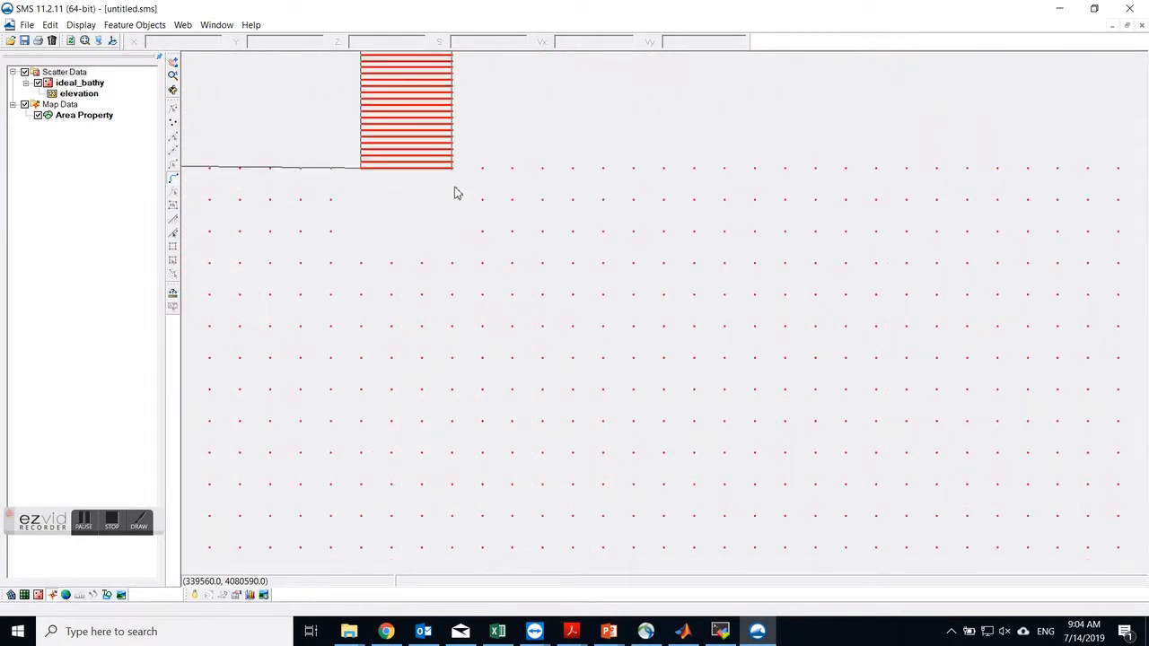
{"action": "scroll", "coordinate": [275, 246], "scroll_direction": "down", "scroll_amount": 6}
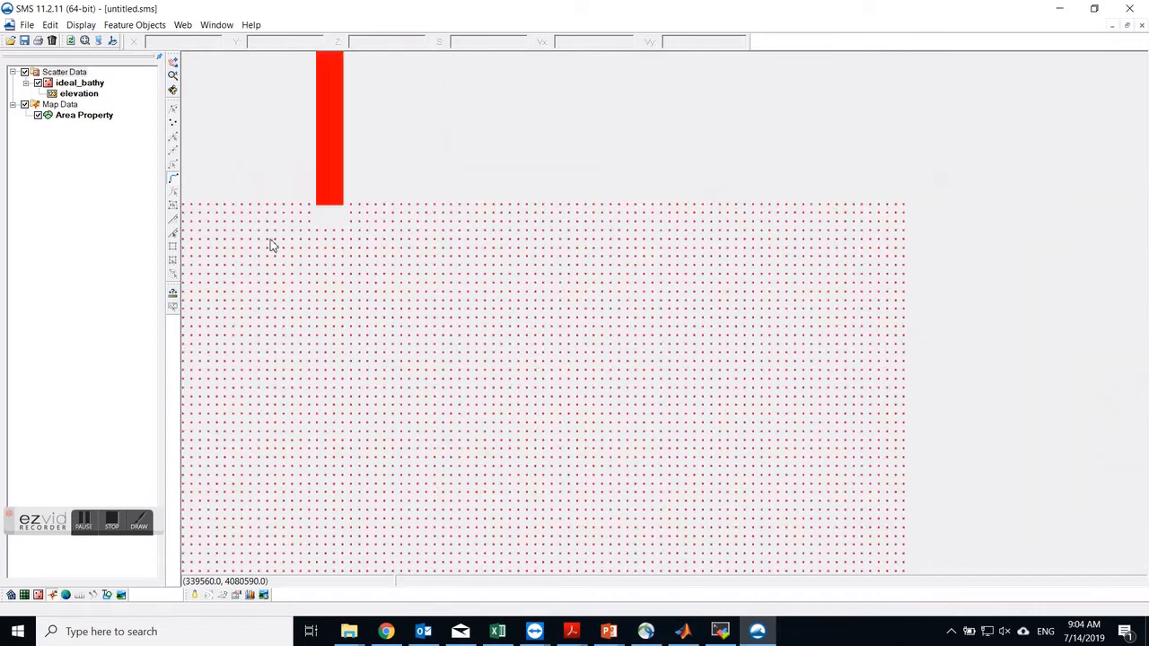
{"action": "scroll", "coordinate": [577, 249], "scroll_direction": "up", "scroll_amount": 5}
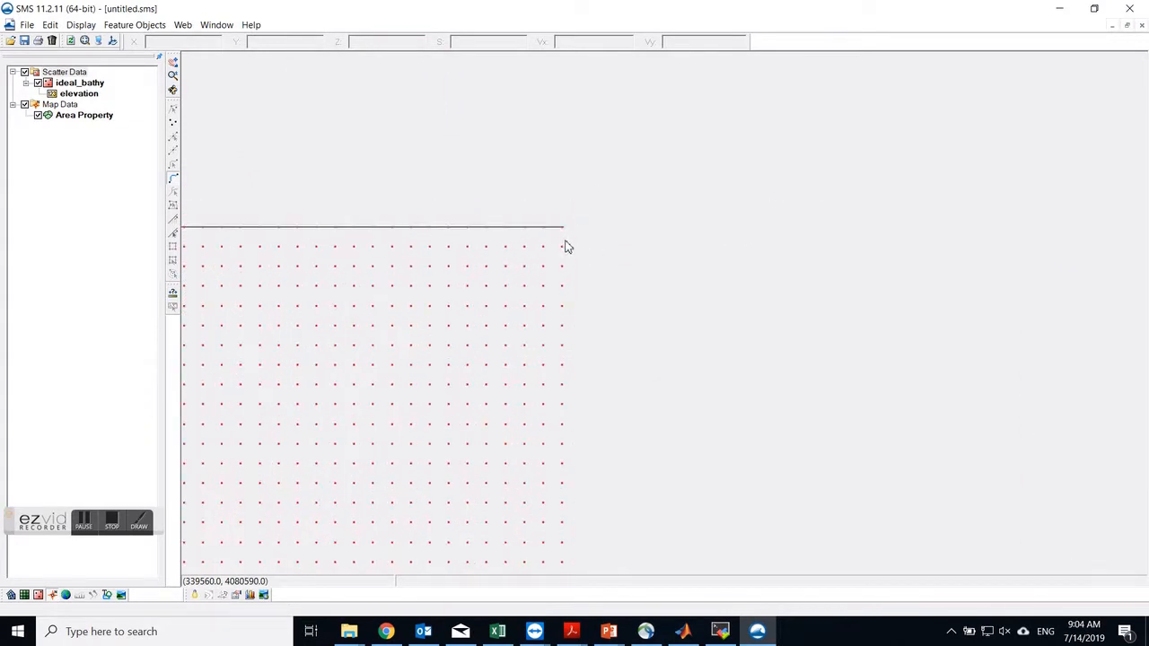
Step: Close the arc with a roughly semicircular open boundary through the basin, touching its lower edge and ending at the upper-left starting point
{"action": "scroll", "coordinate": [894, 170], "scroll_direction": "down", "scroll_amount": 3}
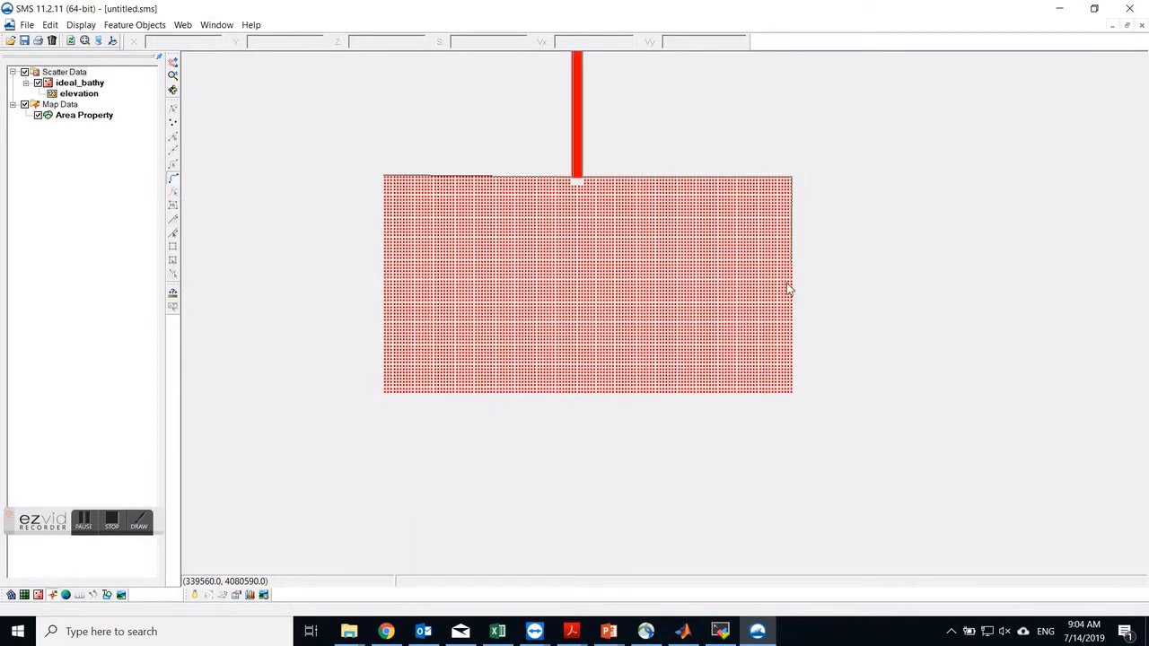
{"action": "scroll", "coordinate": [748, 293], "scroll_direction": "up", "scroll_amount": 1}
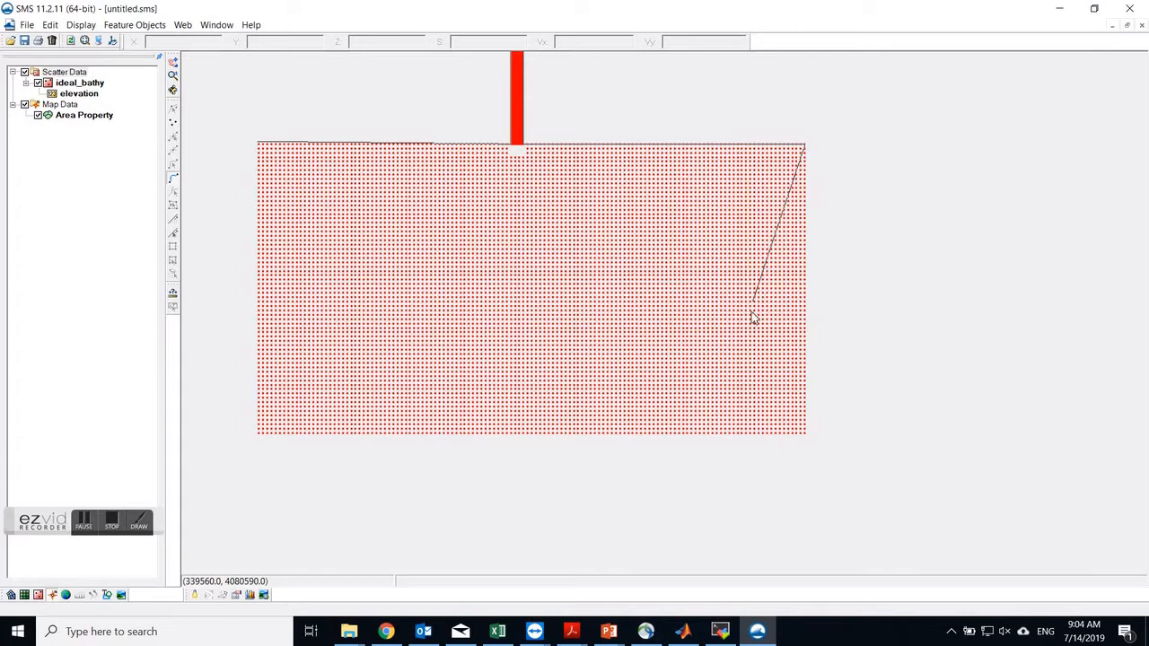
{"action": "left_click", "coordinate": [732, 331]}
{"action": "left_click", "coordinate": [656, 401]}
{"action": "left_click", "coordinate": [550, 435]}
{"action": "left_click", "coordinate": [438, 422]}
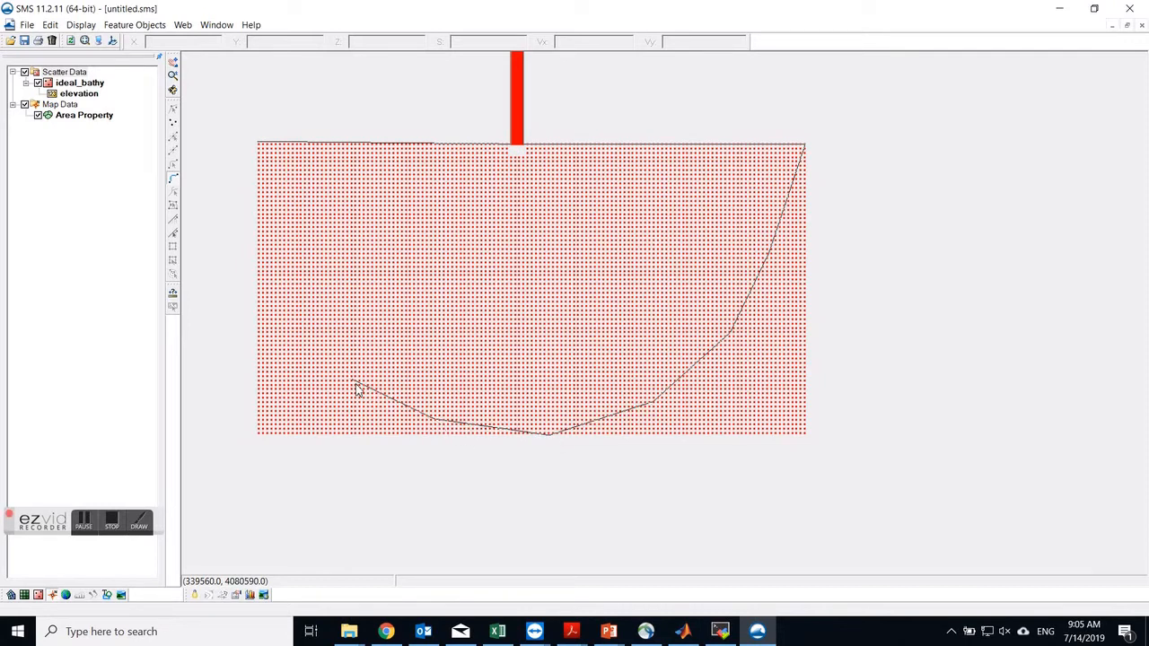
{"action": "left_click", "coordinate": [354, 383]}
{"action": "left_click", "coordinate": [308, 329]}
{"action": "left_click", "coordinate": [283, 267]}
{"action": "scroll", "coordinate": [262, 176], "scroll_direction": "up", "scroll_amount": 2}
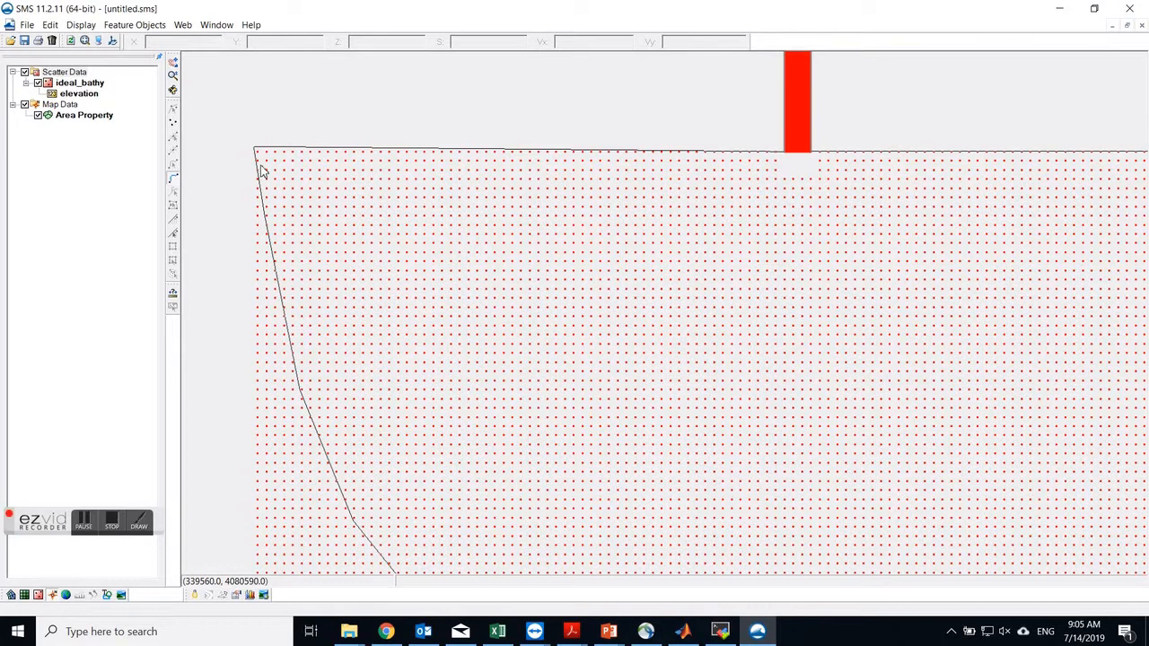
{"action": "double_click", "coordinate": [262, 173]}
{"action": "scroll", "coordinate": [256, 183], "scroll_direction": "down", "scroll_amount": 5}
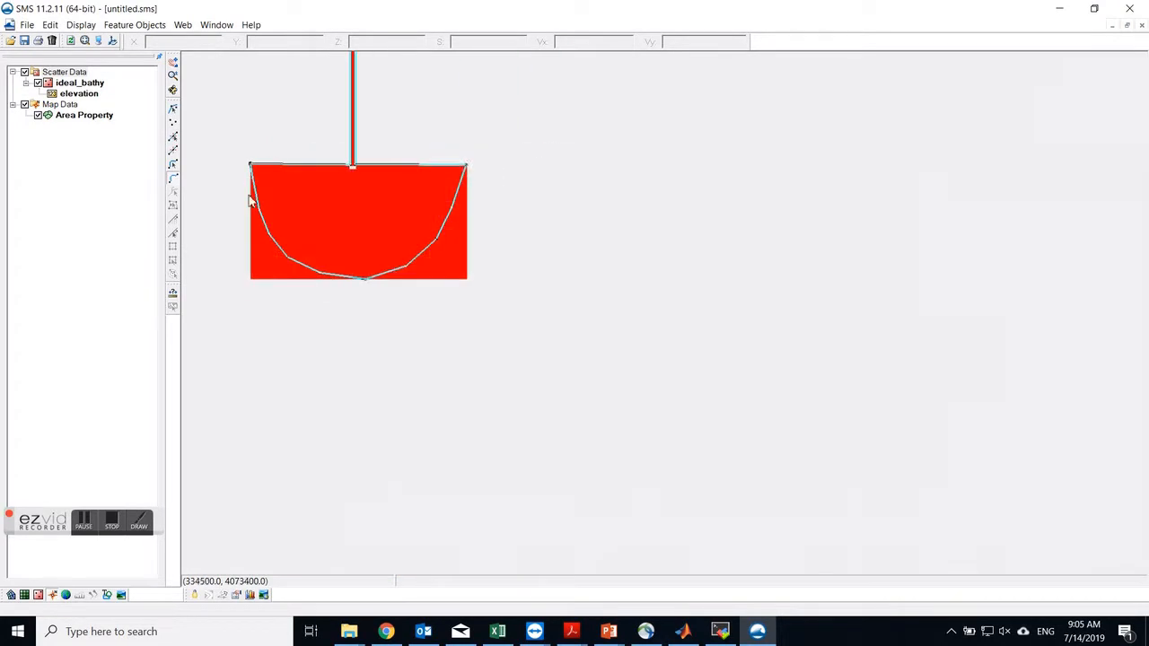
Step: Convert the two vertices at the channel mouth and the vertex at the basin's upper-right corner to nodes
{"action": "scroll", "coordinate": [790, 301], "scroll_direction": "down", "scroll_amount": 2}
{"action": "scroll", "coordinate": [587, 234], "scroll_direction": "up", "scroll_amount": 1}
{"action": "scroll", "coordinate": [353, 290], "scroll_direction": "up", "scroll_amount": 2}
{"action": "scroll", "coordinate": [320, 248], "scroll_direction": "up", "scroll_amount": 2}
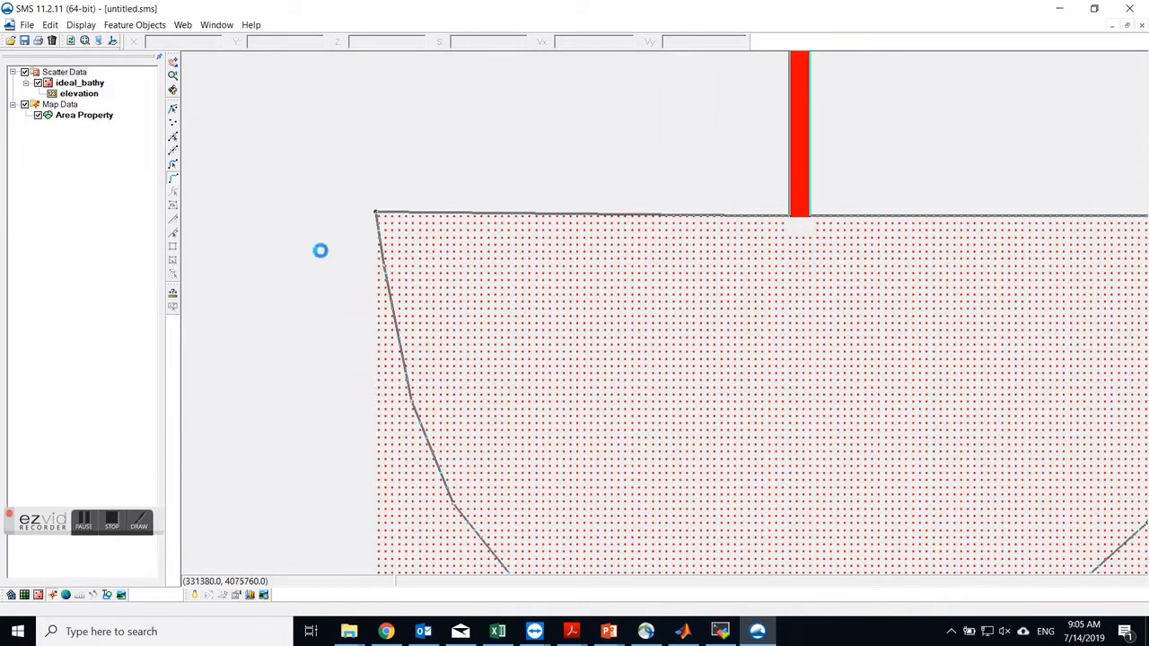
{"action": "left_click", "coordinate": [174, 140]}
{"action": "scroll", "coordinate": [235, 249], "scroll_direction": "down", "scroll_amount": 2}
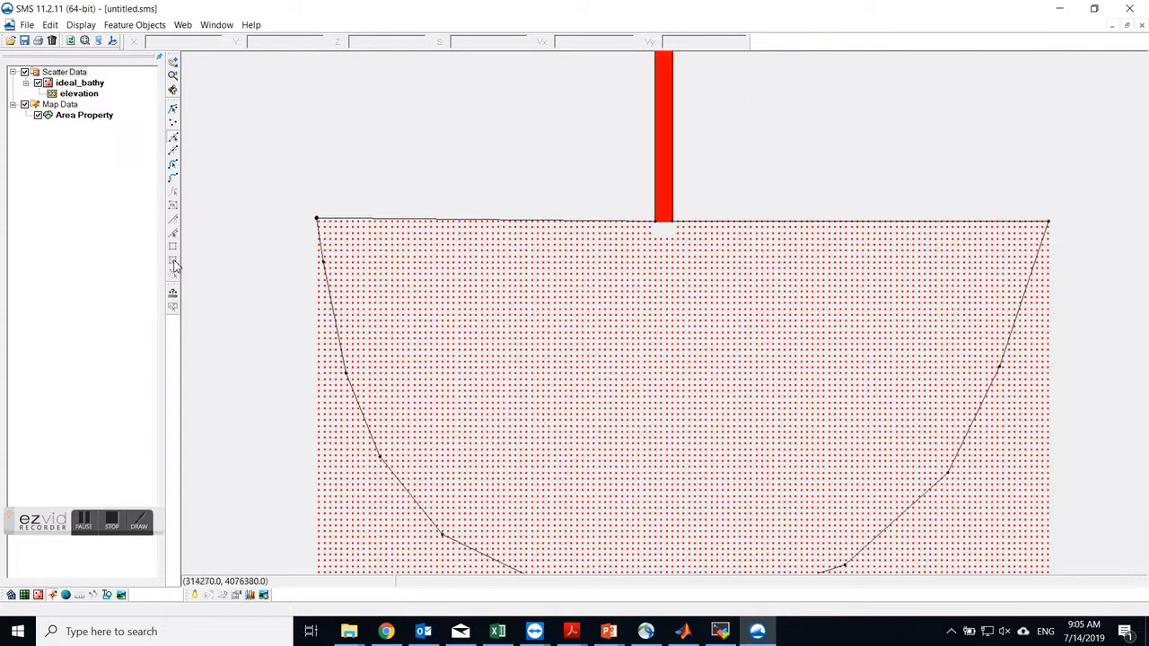
{"action": "left_click_drag", "start_coordinate": [622, 191], "coordinate": [704, 245]}
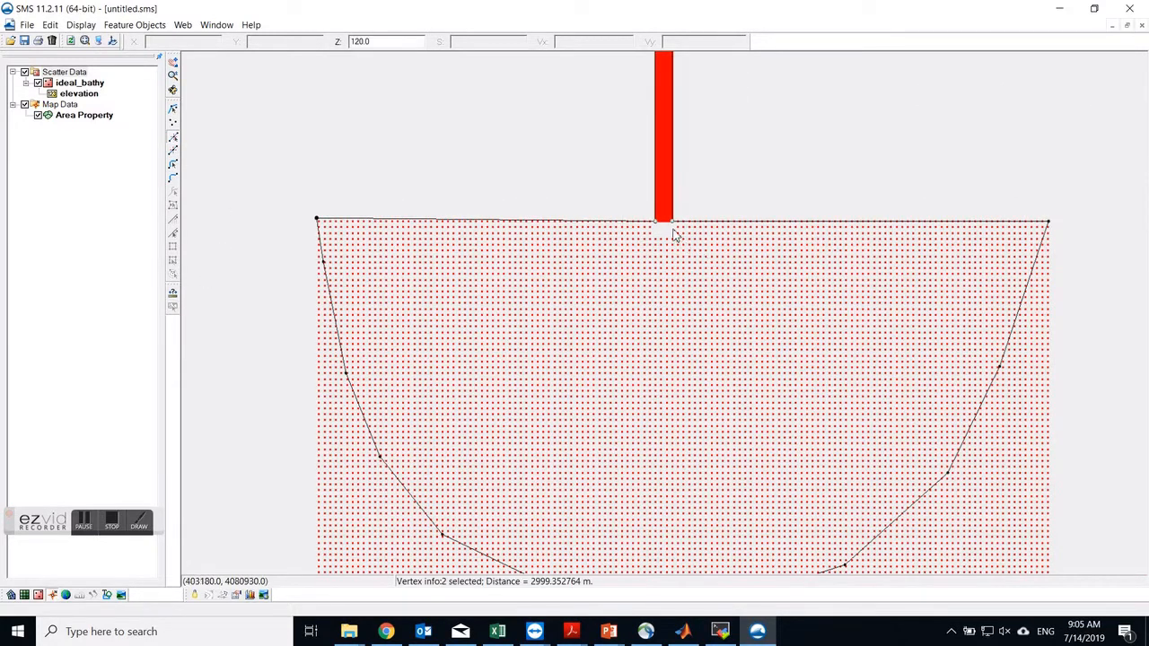
{"action": "right_click", "coordinate": [673, 221]}
{"action": "left_click", "coordinate": [690, 232]}
{"action": "left_click_drag", "start_coordinate": [1037, 190], "coordinate": [1072, 242]}
{"action": "right_click", "coordinate": [1045, 225]}
{"action": "left_click", "coordinate": [1061, 232]}
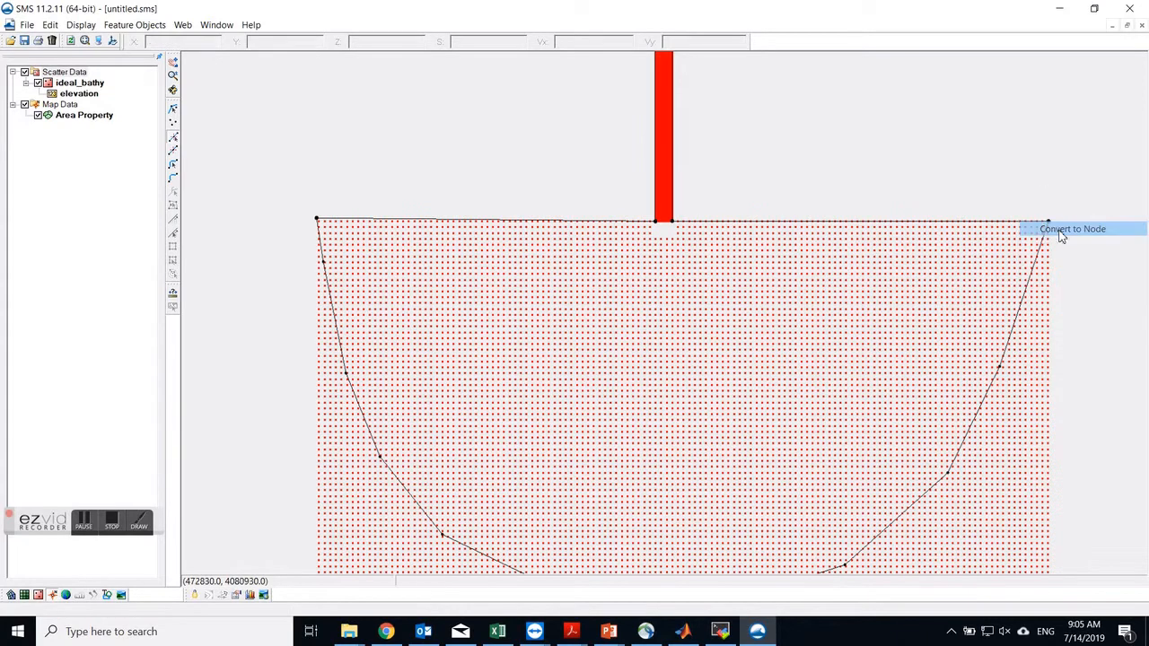
Step: Convert the arc vertices at the channel's upper end to nodes
{"action": "scroll", "coordinate": [796, 438], "scroll_direction": "down", "scroll_amount": 5}
{"action": "scroll", "coordinate": [771, 320], "scroll_direction": "down", "scroll_amount": 3}
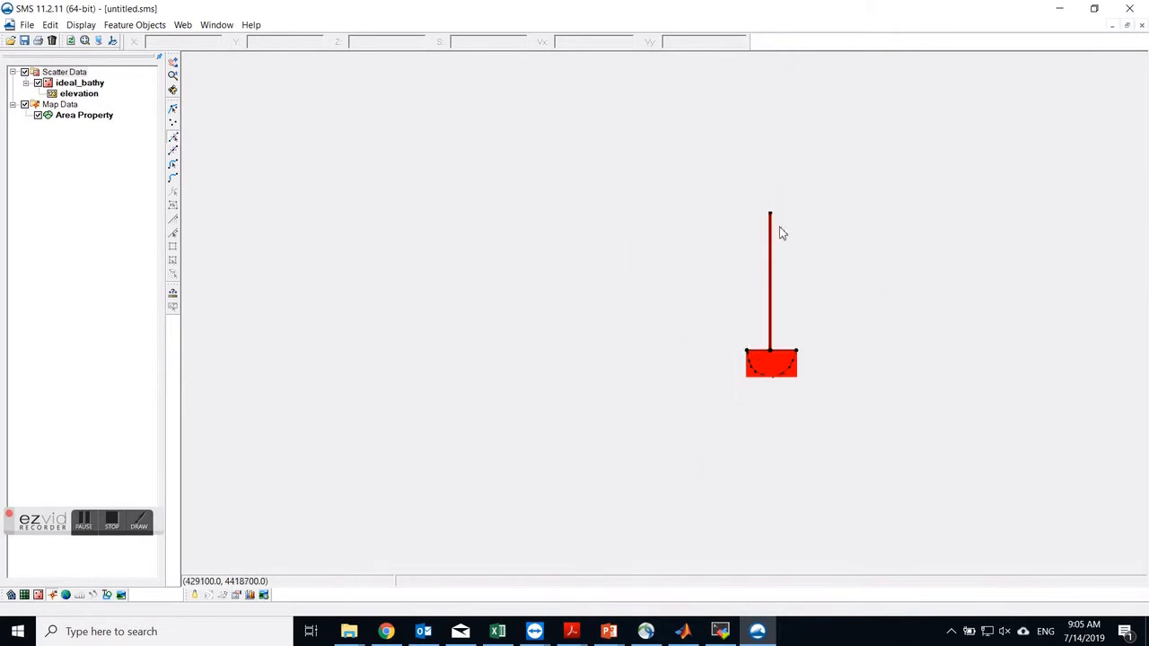
{"action": "scroll", "coordinate": [767, 245], "scroll_direction": "up", "scroll_amount": 5}
{"action": "left_click_drag", "start_coordinate": [732, 288], "coordinate": [777, 315]}
{"action": "right_click", "coordinate": [757, 292]}
{"action": "left_click", "coordinate": [779, 301]}
Step: Move the arc's upper-left node onto the basin's corner point at about X 339840, Y 4080070
{"action": "scroll", "coordinate": [691, 112], "scroll_direction": "down", "scroll_amount": 3}
{"action": "scroll", "coordinate": [736, 293], "scroll_direction": "up", "scroll_amount": 5}
{"action": "scroll", "coordinate": [744, 248], "scroll_direction": "up", "scroll_amount": 2}
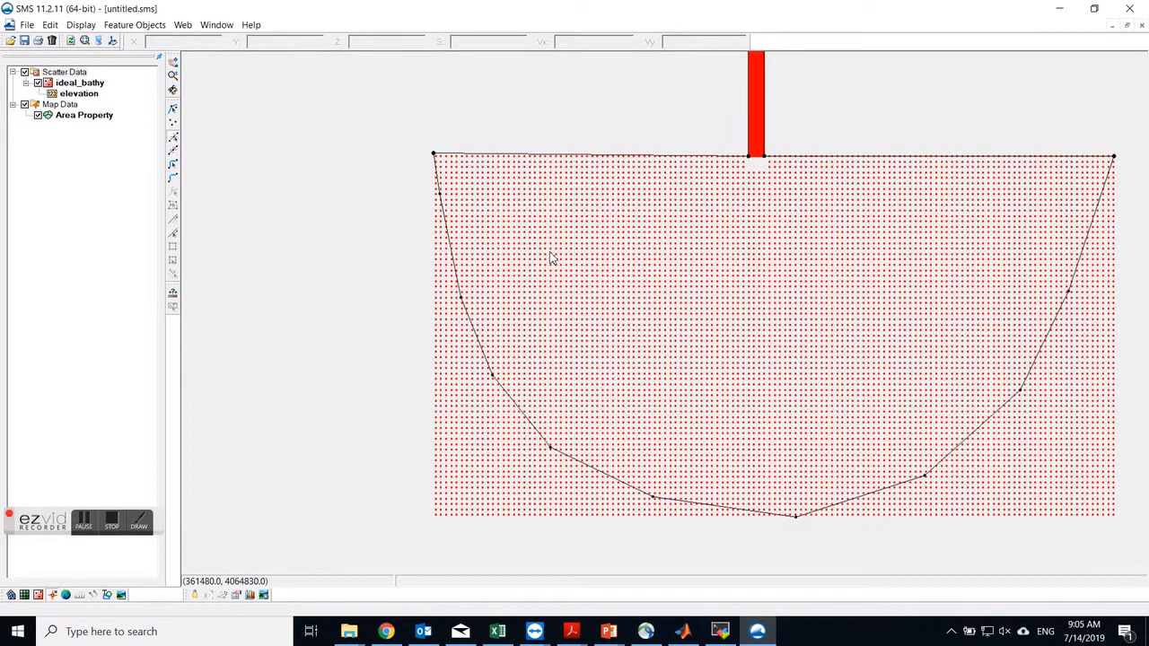
{"action": "left_click", "coordinate": [173, 109]}
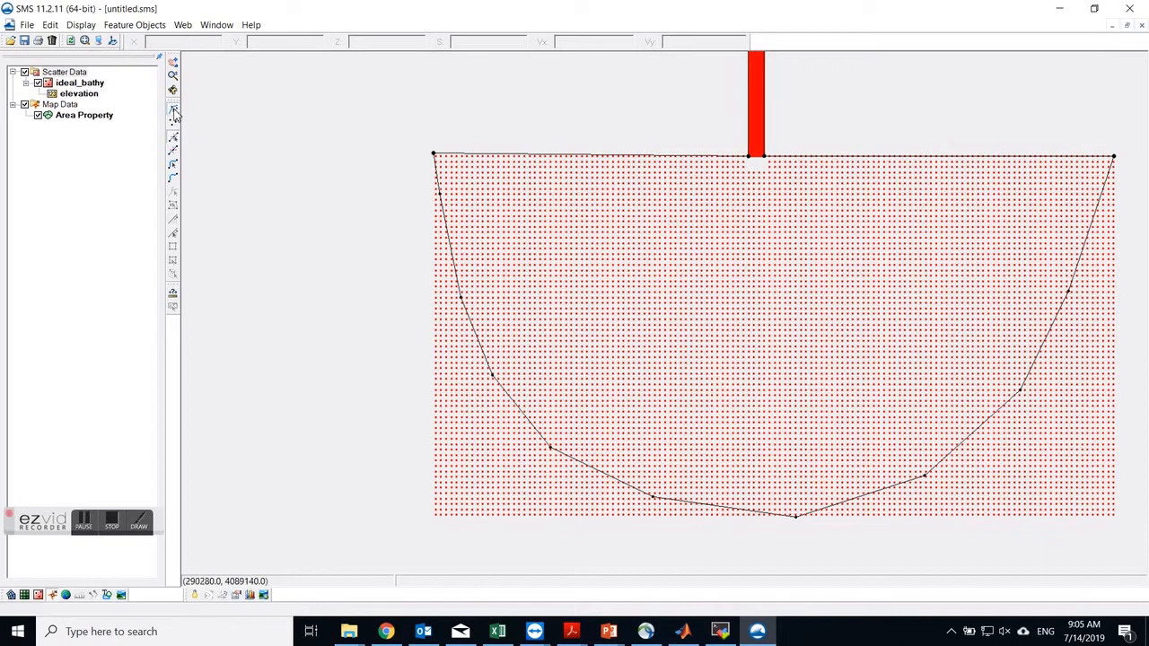
{"action": "left_click", "coordinate": [431, 159]}
{"action": "mouse_move", "coordinate": [439, 181]}
{"action": "left_mouse_down"}
{"action": "mouse_move", "coordinate": [435, 163]}
{"action": "mouse_move", "coordinate": [440, 178]}
{"action": "left_mouse_up"}
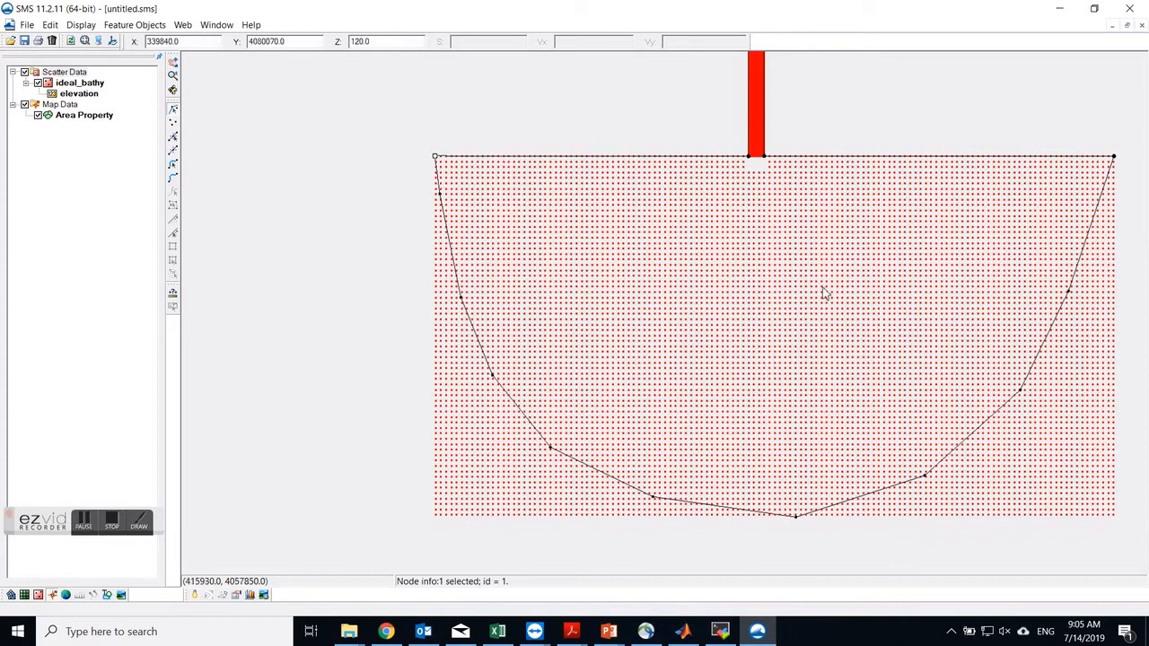
Step: Reshape the basin arc by moving two right-side vertices slightly outward and its lowest vertex to about X 406040, Y 4013870
{"action": "left_click", "coordinate": [172, 136]}
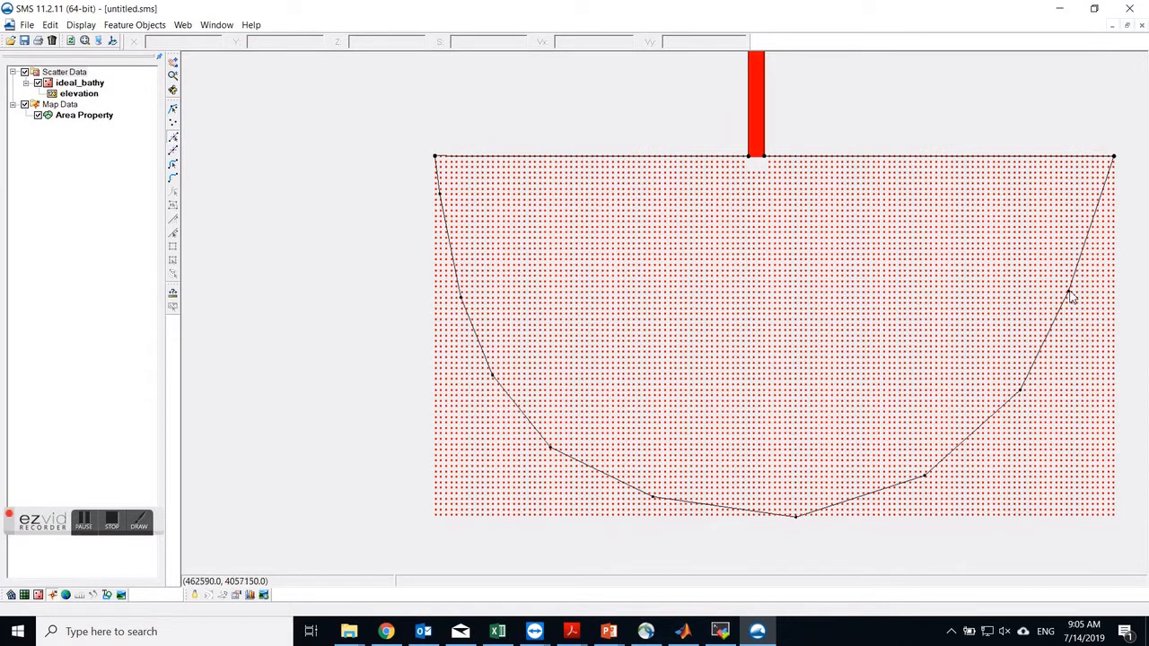
{"action": "left_click_drag", "start_coordinate": [1070, 303], "coordinate": [1073, 309]}
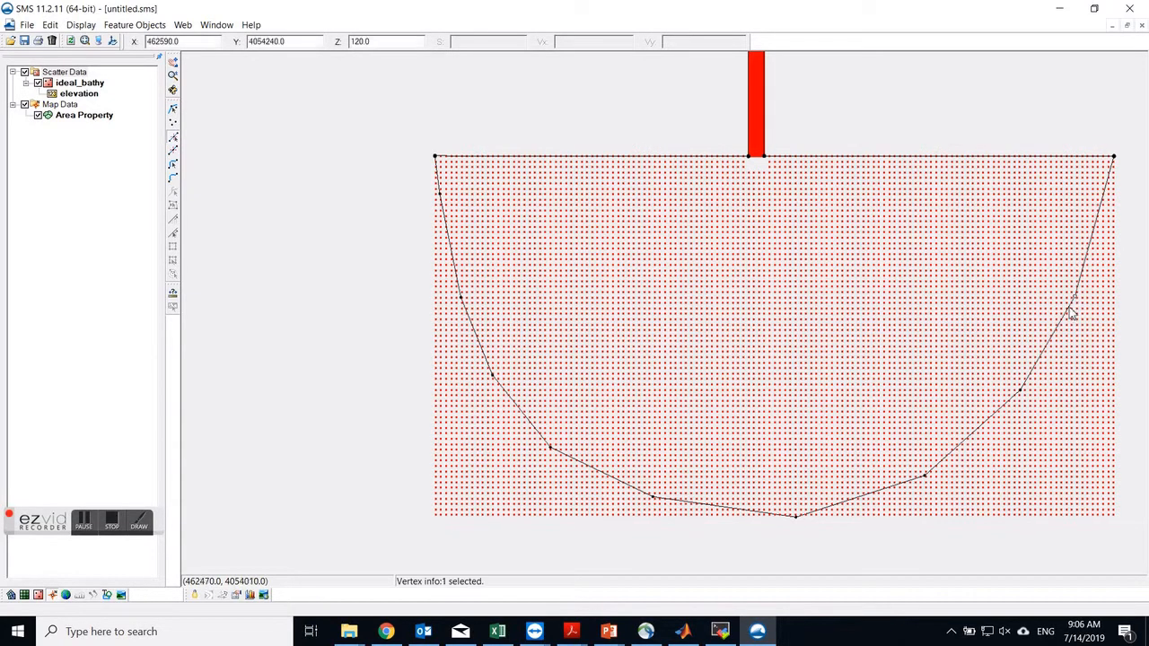
{"action": "left_click_drag", "start_coordinate": [1020, 401], "coordinate": [1026, 411]}
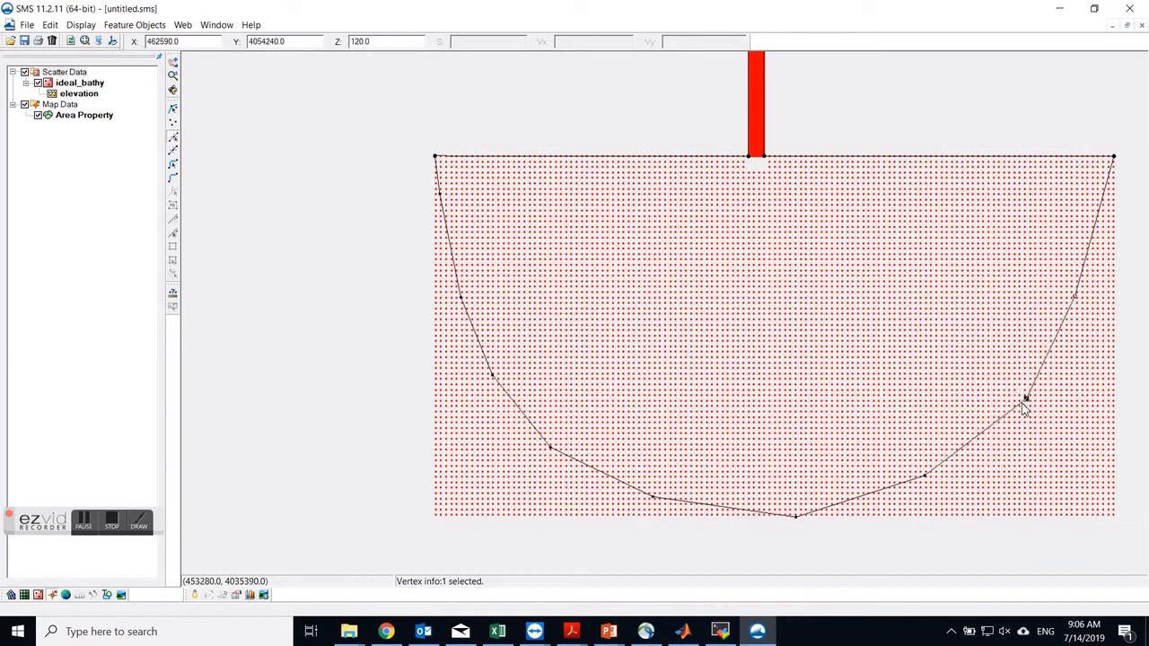
{"action": "left_click", "coordinate": [924, 493]}
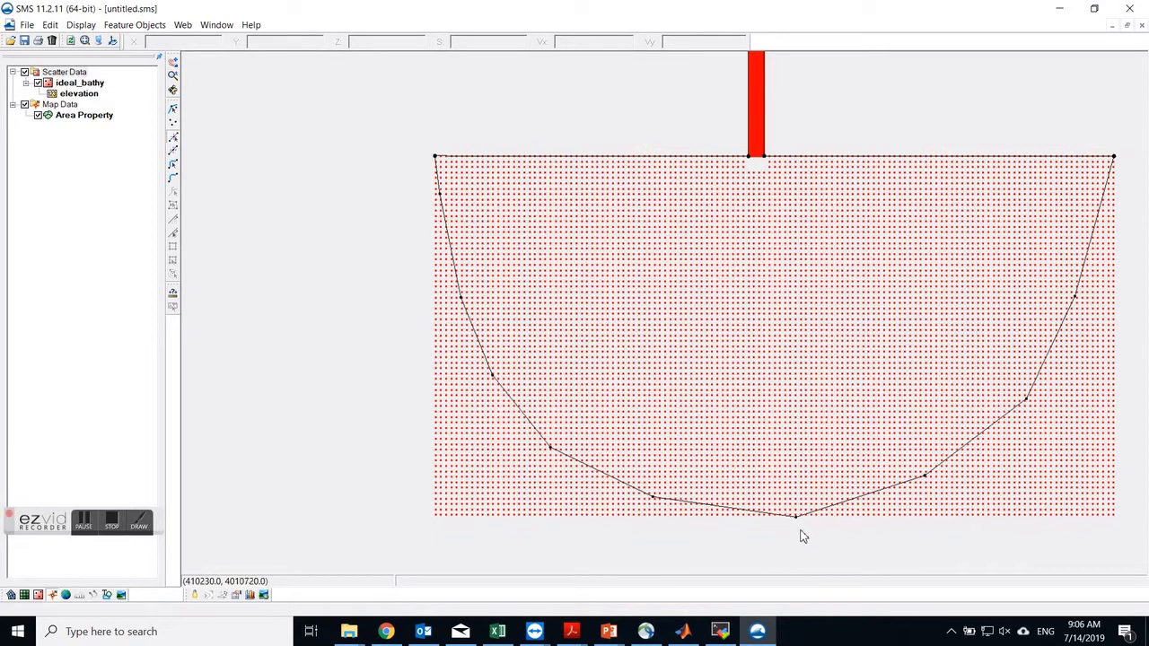
{"action": "left_click_drag", "start_coordinate": [794, 518], "coordinate": [778, 518]}
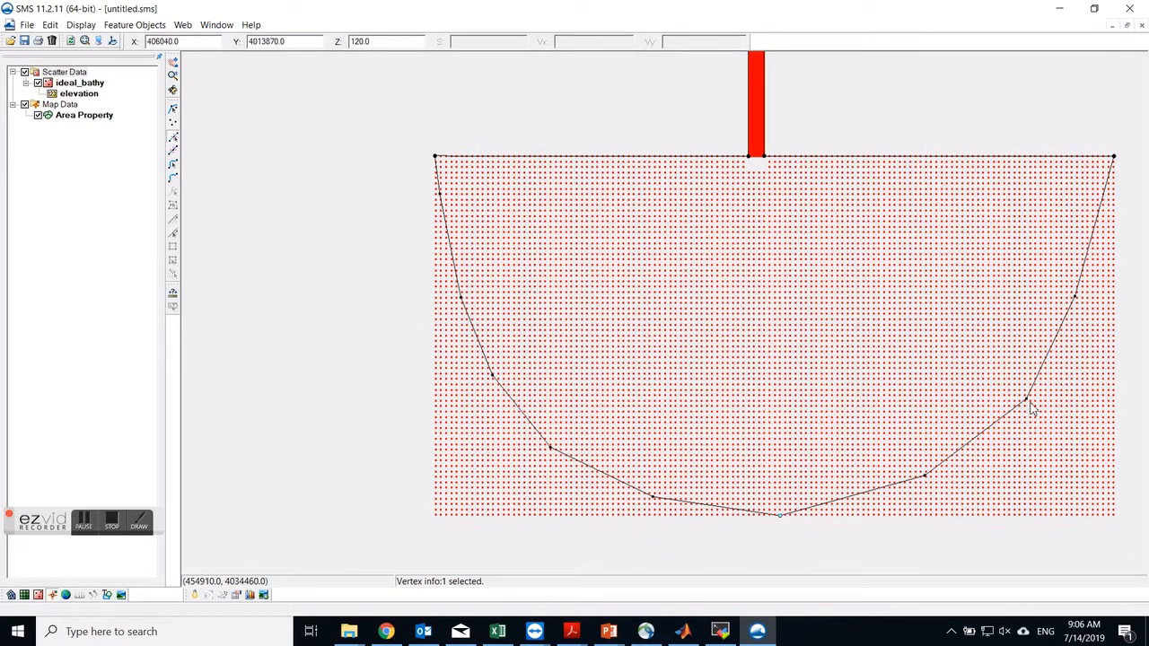
Step: Insert additional vertices roughly midway along the segments of the basin arc's right half
{"action": "left_click", "coordinate": [173, 152]}
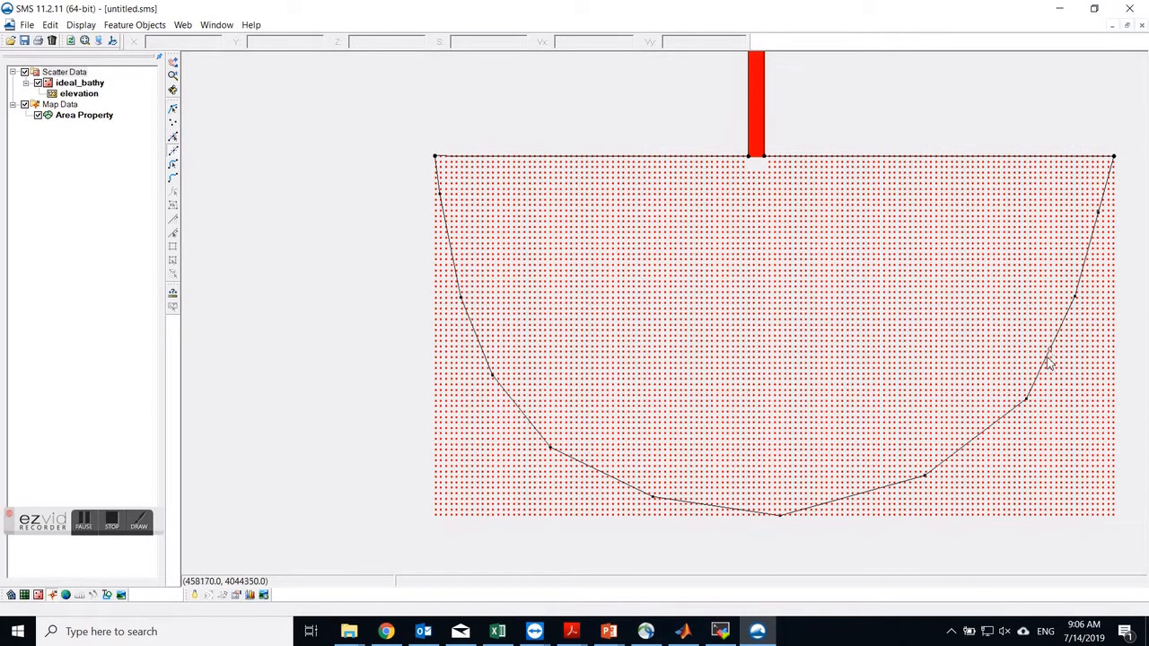
{"action": "left_click", "coordinate": [972, 439]}
{"action": "left_click", "coordinate": [854, 496]}
Step: Move the vertices on the basin arc's right half outward to round the curve, placing the uppermost at about X 468290, Y 4068430
{"action": "left_click_drag", "start_coordinate": [853, 496], "coordinate": [861, 503]}
{"action": "left_click_drag", "start_coordinate": [978, 447], "coordinate": [989, 454]}
{"action": "left_click_drag", "start_coordinate": [927, 482], "coordinate": [932, 488]}
{"action": "left_click_drag", "start_coordinate": [1053, 362], "coordinate": [1046, 356]}
{"action": "left_click", "coordinate": [1050, 353]}
{"action": "left_click", "coordinate": [1048, 359]}
{"action": "left_click", "coordinate": [1051, 363]}
{"action": "mouse_move", "coordinate": [1051, 353]}
{"action": "left_mouse_down"}
{"action": "mouse_move", "coordinate": [1049, 364]}
{"action": "mouse_move", "coordinate": [1060, 360]}
{"action": "left_mouse_up"}
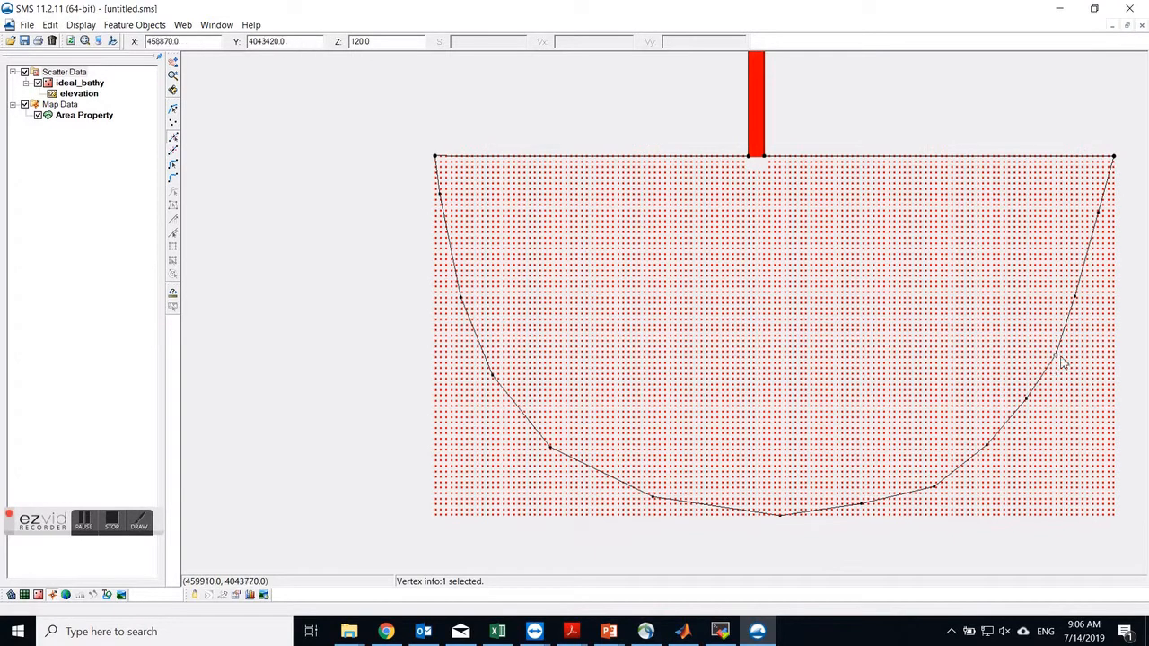
{"action": "left_click_drag", "start_coordinate": [1070, 310], "coordinate": [1102, 231]}
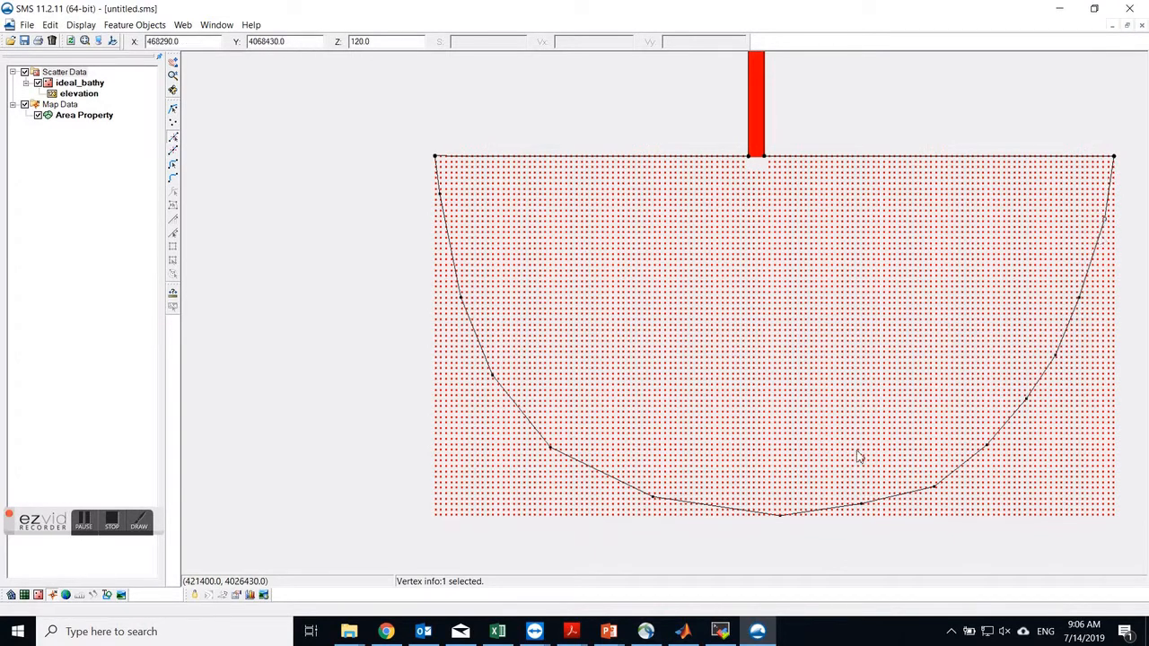
Step: Redistribute the semicircular open-boundary arc's vertices at a specified spacing of 3000 and hide the ideal_bathy scatter set
{"action": "scroll", "coordinate": [849, 495], "scroll_direction": "down", "scroll_amount": 1}
{"action": "scroll", "coordinate": [849, 495], "scroll_direction": "down", "scroll_amount": 1}
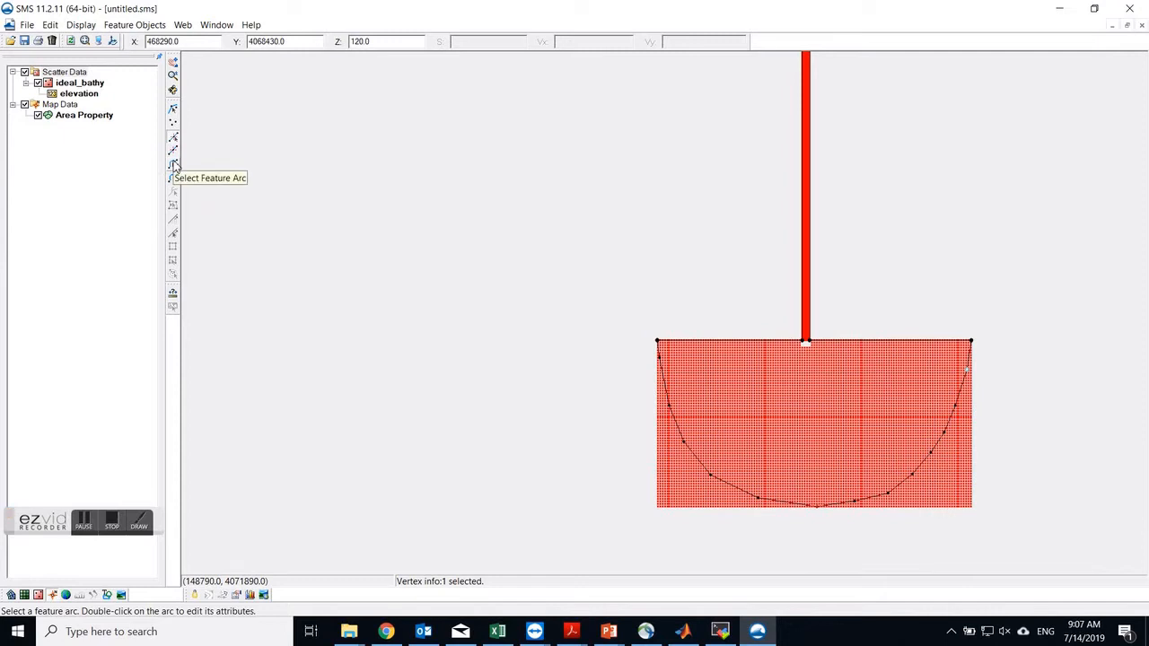
{"action": "scroll", "coordinate": [770, 392], "scroll_direction": "up", "scroll_amount": 2}
{"action": "scroll", "coordinate": [623, 341], "scroll_direction": "down", "scroll_amount": 2}
{"action": "scroll", "coordinate": [697, 402], "scroll_direction": "up", "scroll_amount": 1}
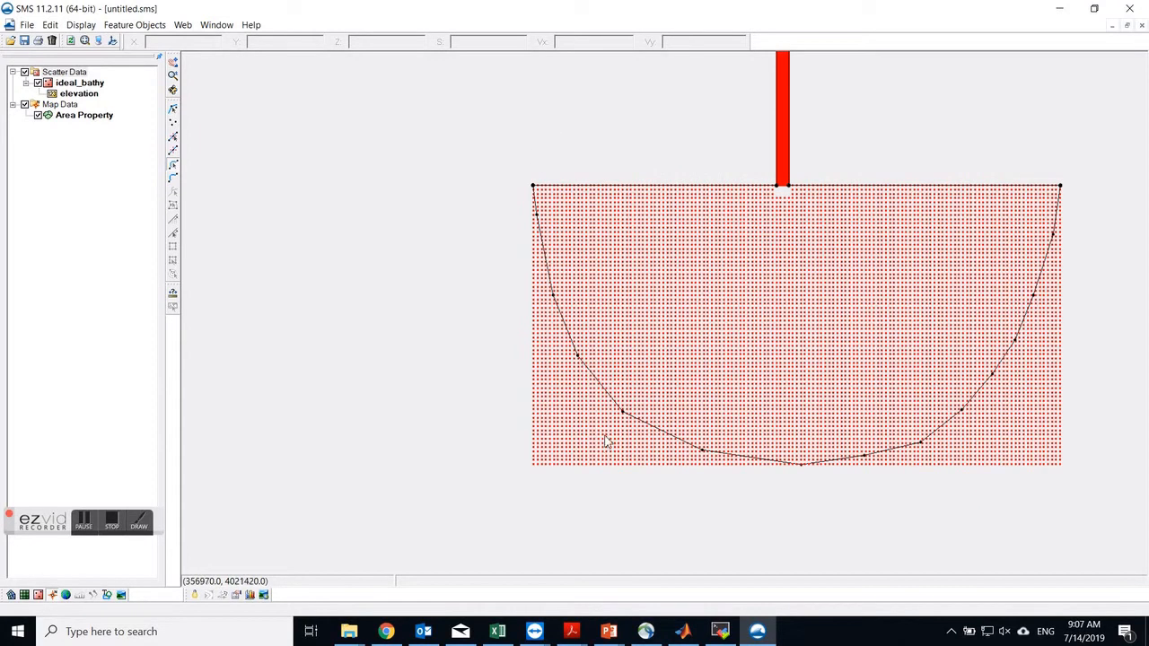
{"action": "left_click_drag", "start_coordinate": [499, 159], "coordinate": [1103, 574]}
{"action": "left_click", "coordinate": [955, 434]}
{"action": "right_click", "coordinate": [948, 429]}
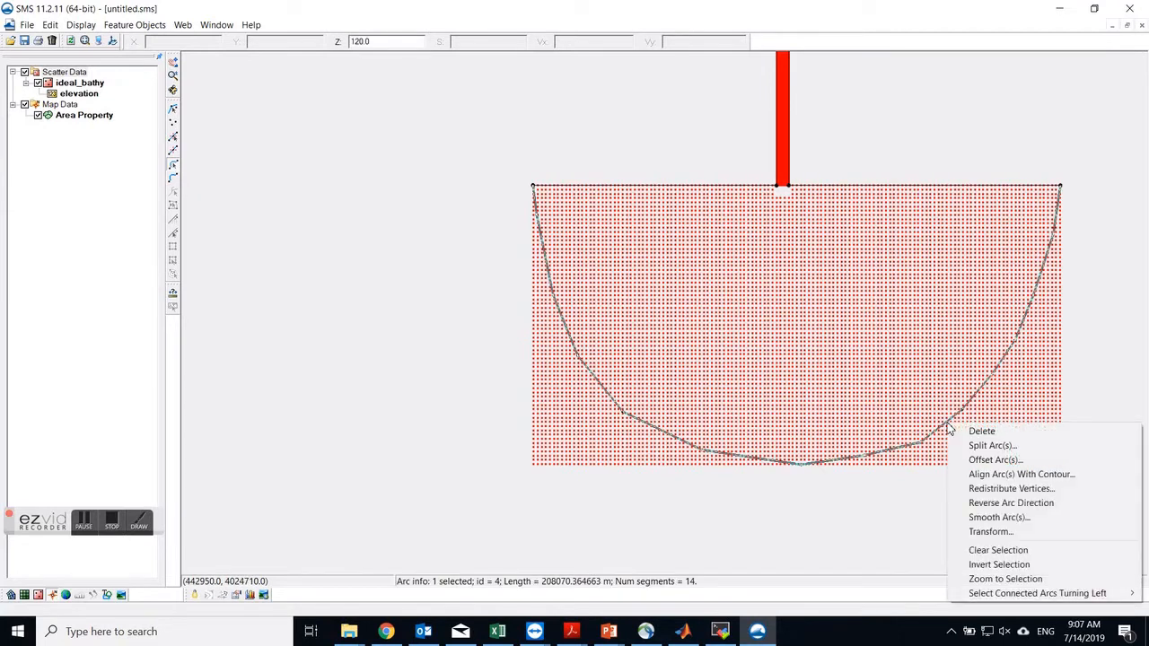
{"action": "left_click", "coordinate": [984, 492]}
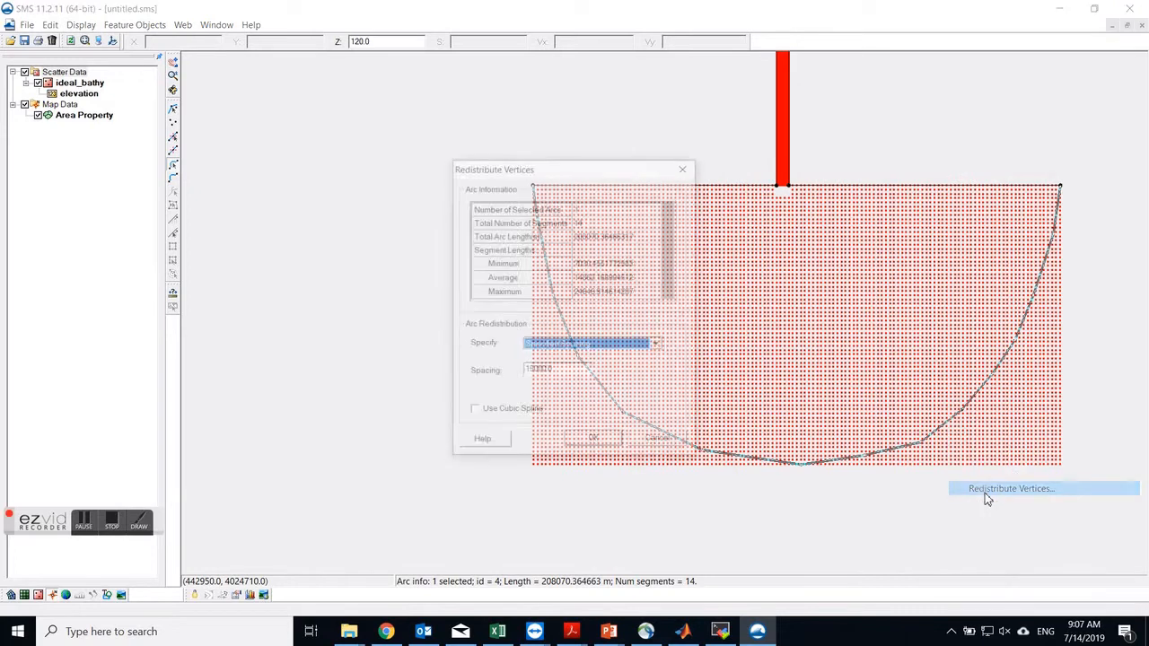
{"action": "left_click_drag", "start_coordinate": [571, 373], "coordinate": [490, 372]}
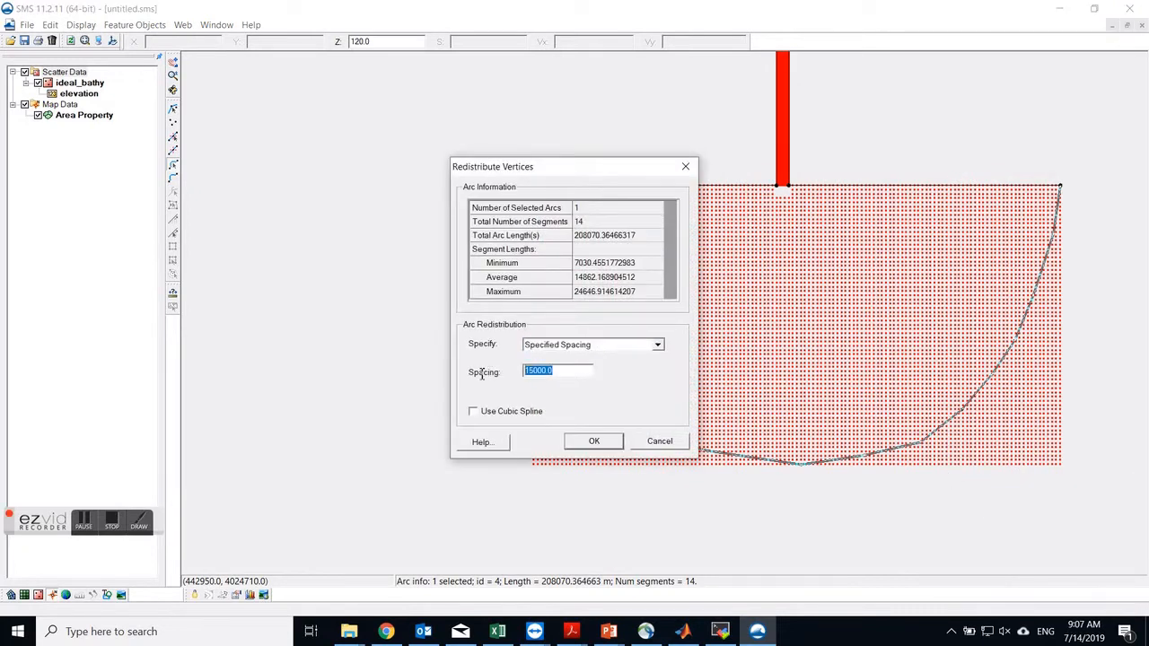
{"action": "type", "text": "3000"}
{"action": "left_click", "coordinate": [583, 446]}
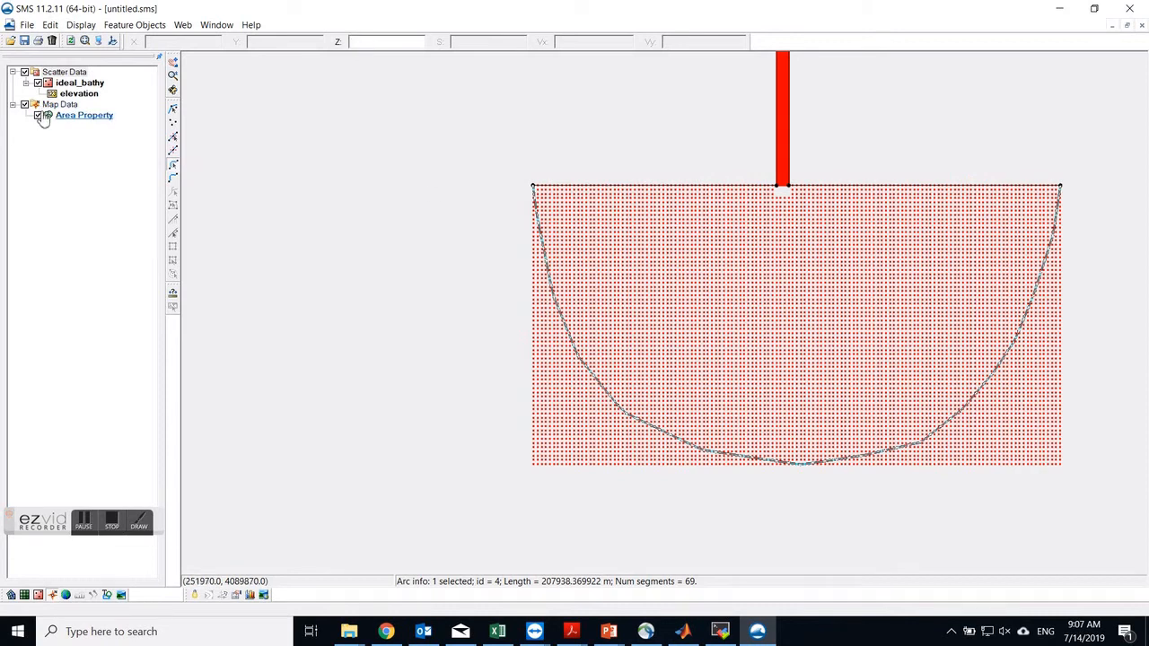
{"action": "left_click", "coordinate": [37, 82]}
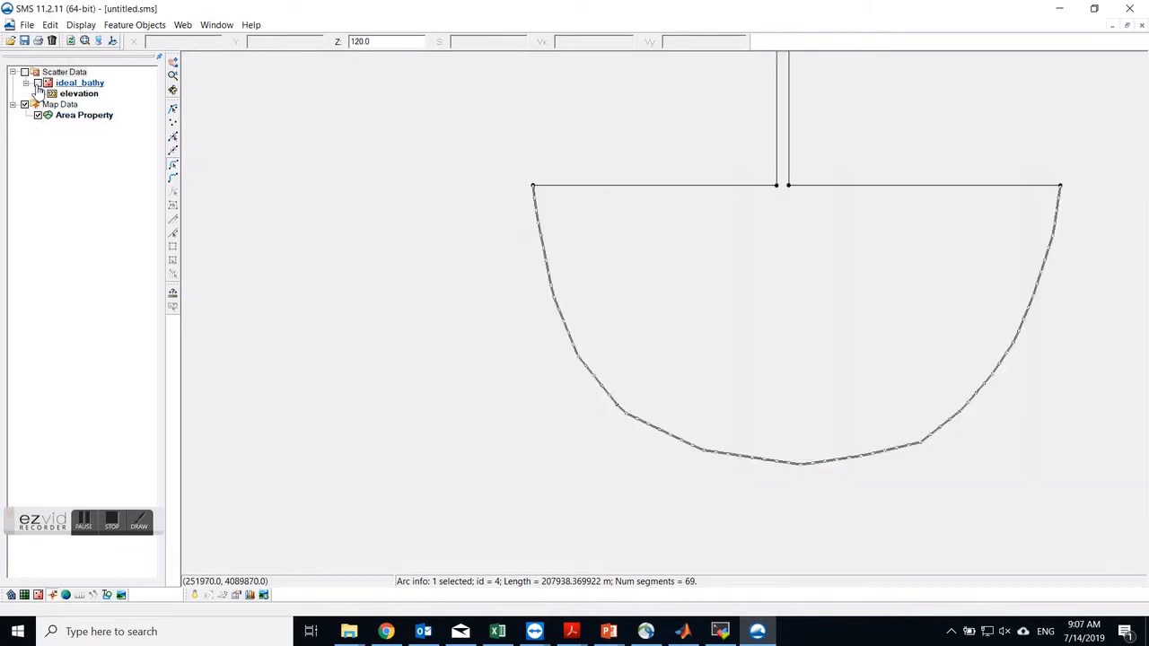
{"action": "left_click", "coordinate": [513, 408]}
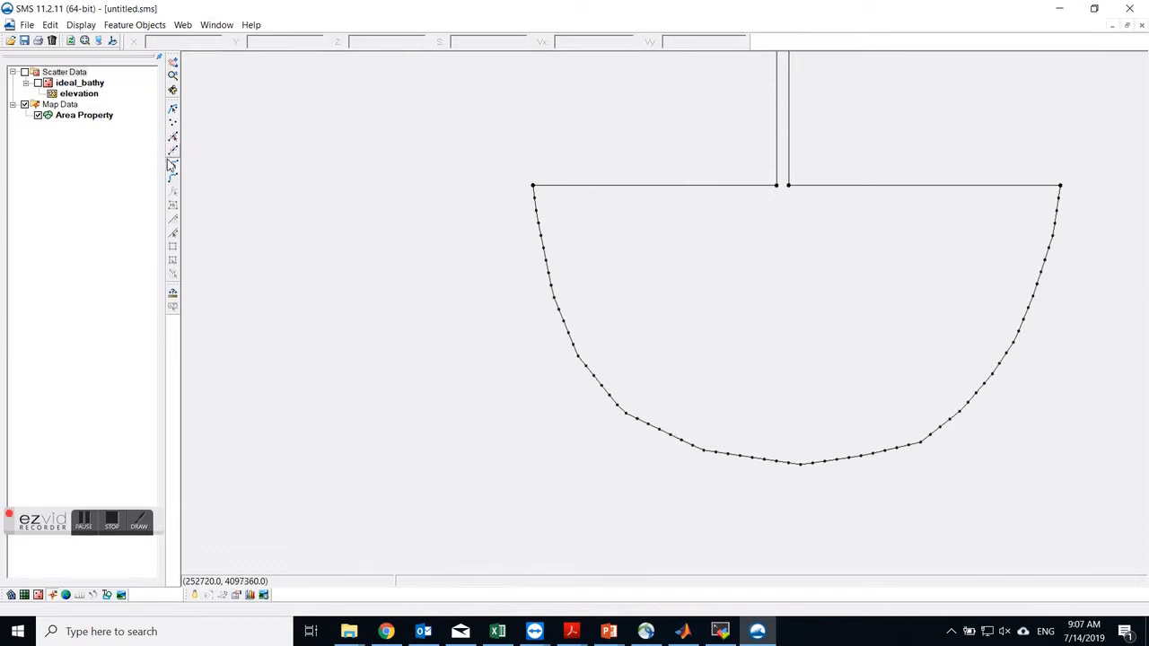
Step: Redistribute the vertices of the straight arc left of the channel mouth using Min/Max Spacing, with minimum length 500 and maximum length 3000
{"action": "left_click_drag", "start_coordinate": [495, 144], "coordinate": [831, 237]}
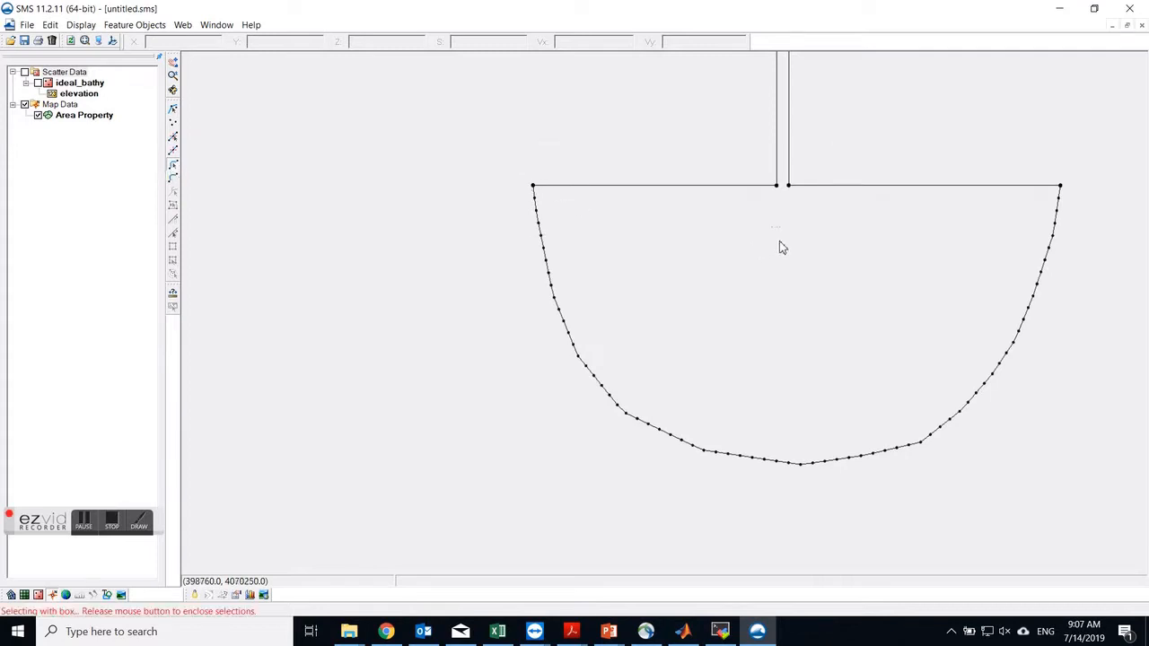
{"action": "left_click_drag", "start_coordinate": [475, 139], "coordinate": [783, 224]}
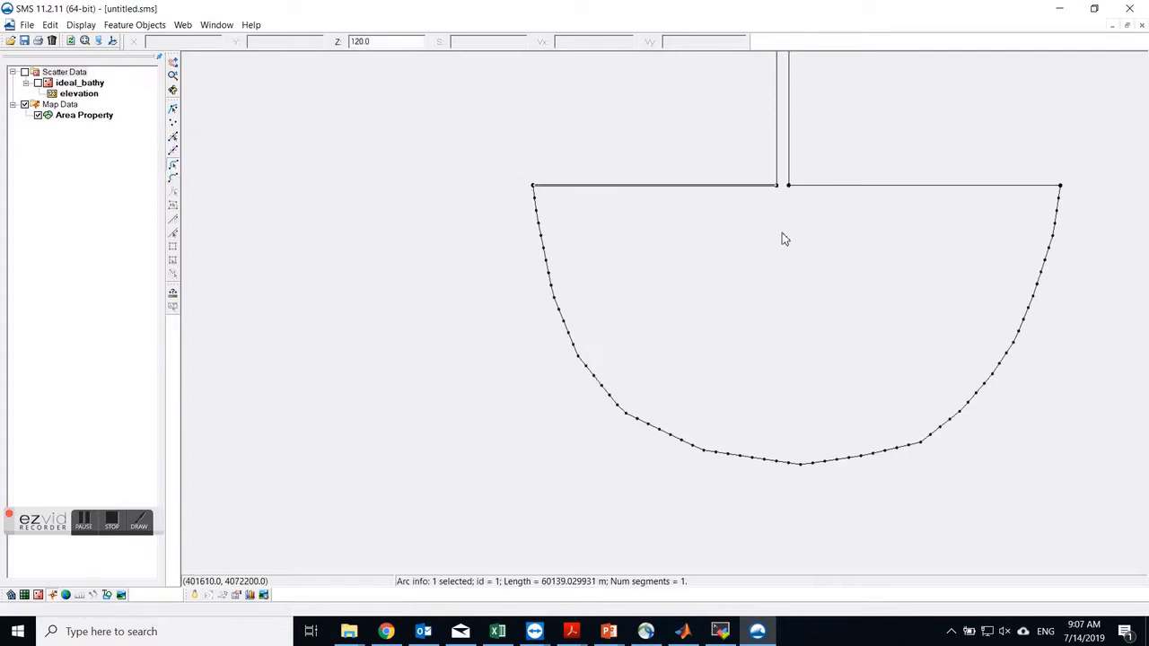
{"action": "right_click", "coordinate": [696, 186]}
{"action": "left_click", "coordinate": [754, 254]}
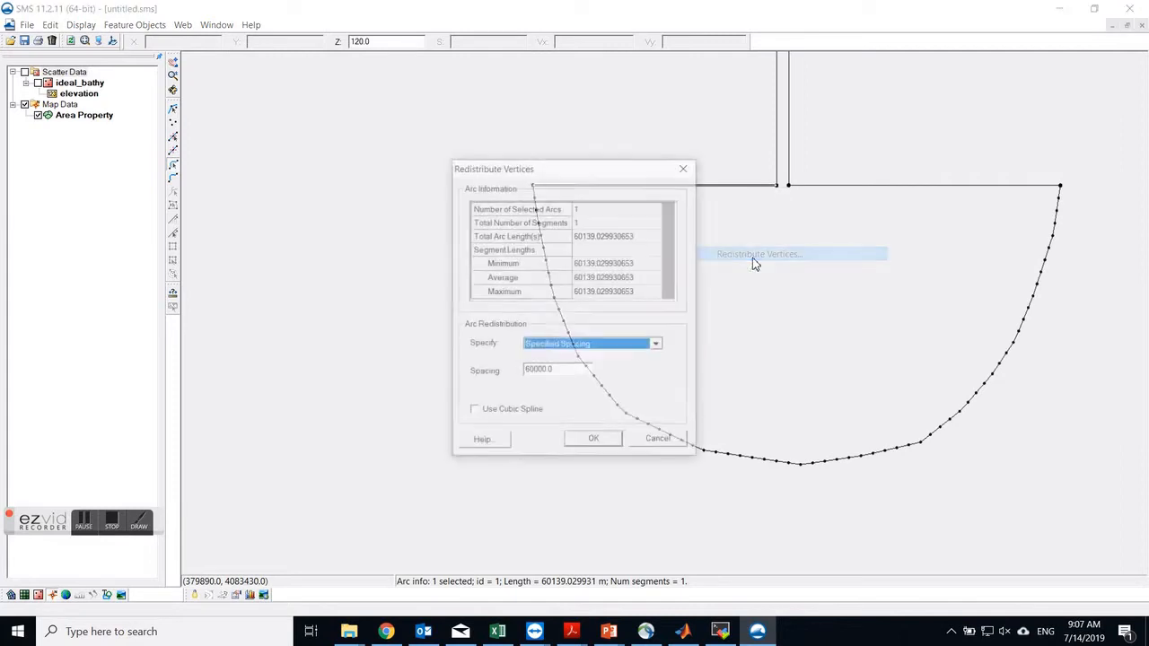
{"action": "left_click", "coordinate": [631, 347]}
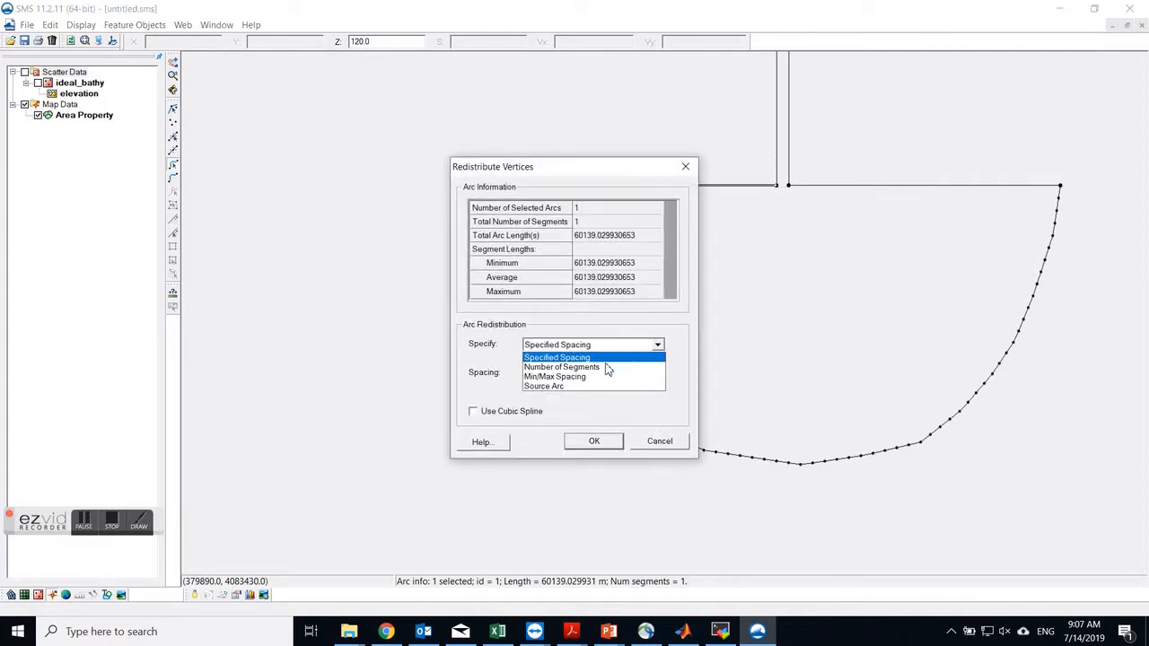
{"action": "left_click", "coordinate": [603, 377]}
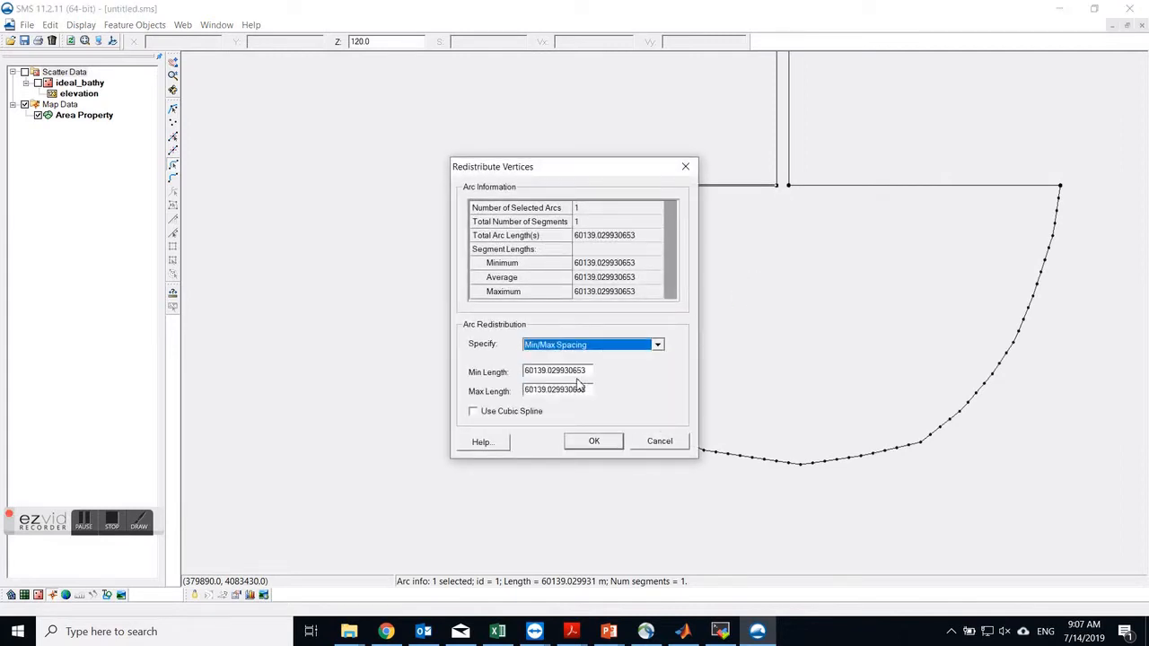
{"action": "left_click_drag", "start_coordinate": [527, 372], "coordinate": [667, 383]}
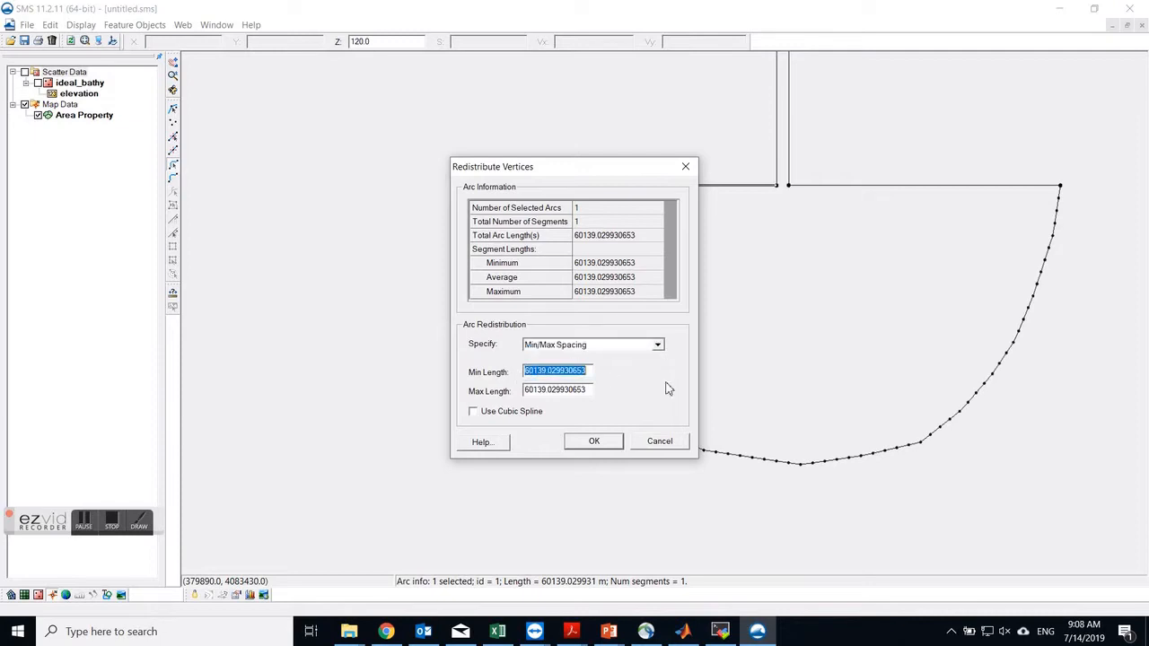
{"action": "type", "text": "500"}
{"action": "key", "text": "Tab"}
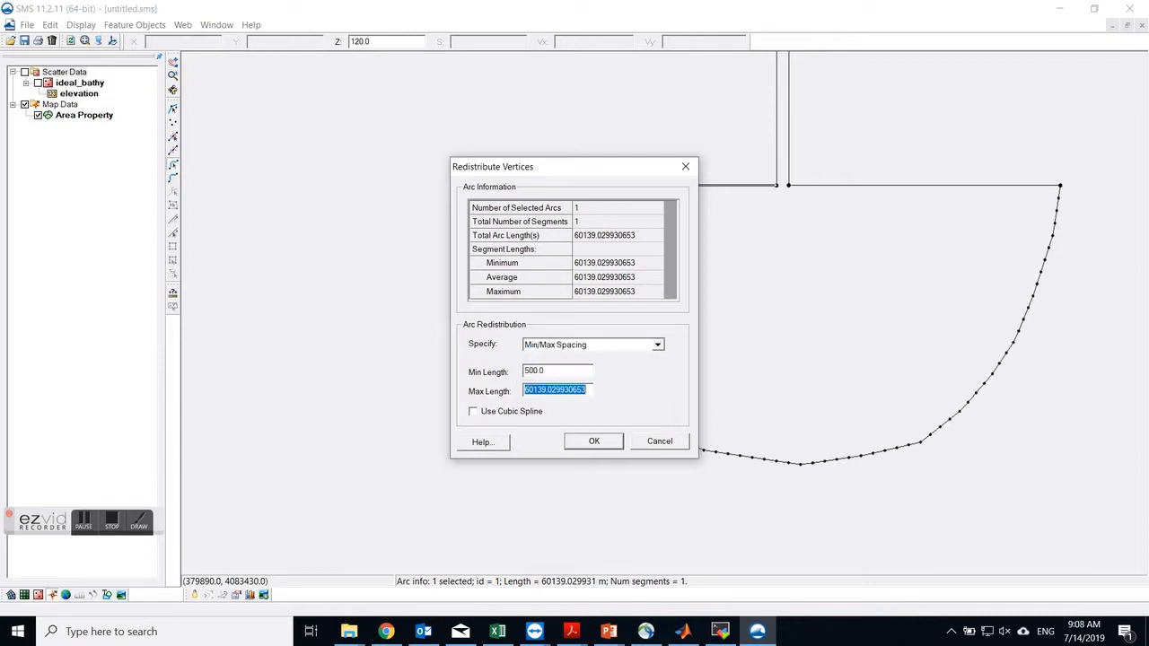
{"action": "type", "text": "3000"}
{"action": "left_click", "coordinate": [591, 442]}
{"action": "left_click", "coordinate": [586, 450]}
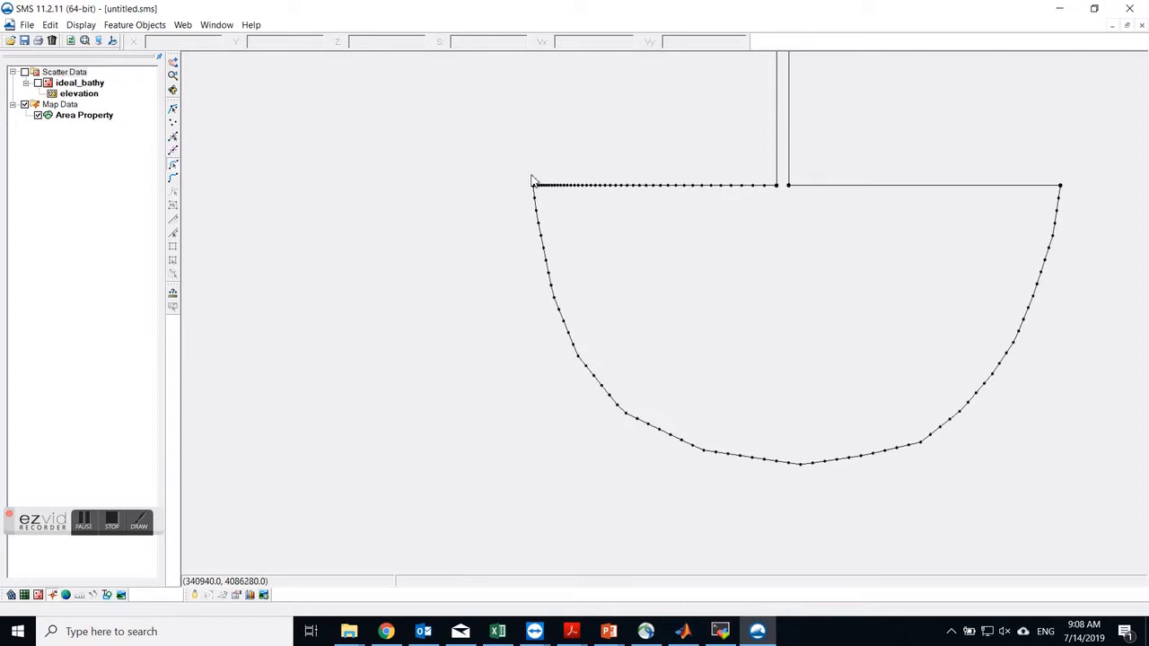
Step: Reverse the direction of the straight arc left of the channel mouth
{"action": "left_click_drag", "start_coordinate": [509, 155], "coordinate": [789, 241]}
{"action": "right_click", "coordinate": [723, 189]}
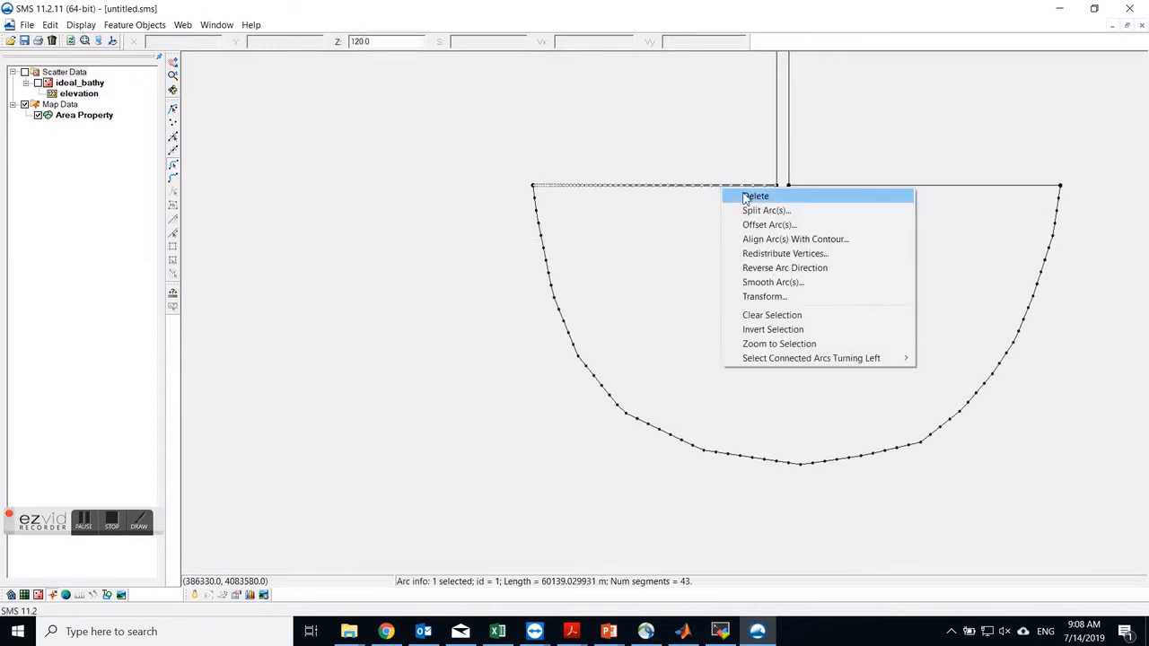
{"action": "left_click", "coordinate": [780, 269]}
{"action": "left_click", "coordinate": [676, 206]}
Step: Redistribute the reversed left arc's vertices again with Min/Max Spacing, minimum length 500 and maximum length 3000, and check the spacing near the channel mouth
{"action": "left_click_drag", "start_coordinate": [507, 166], "coordinate": [806, 244]}
{"action": "left_click", "coordinate": [780, 235]}
{"action": "left_click_drag", "start_coordinate": [507, 174], "coordinate": [672, 208]}
{"action": "left_click", "coordinate": [782, 229]}
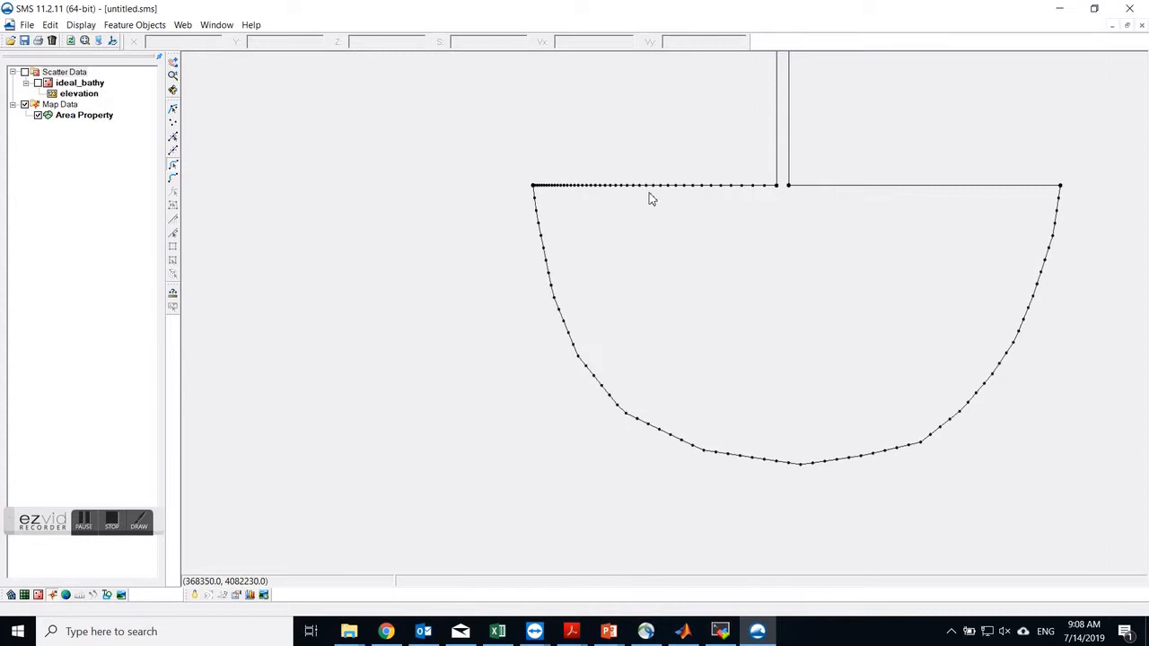
{"action": "left_click_drag", "start_coordinate": [514, 159], "coordinate": [762, 212]}
{"action": "right_click", "coordinate": [736, 189]}
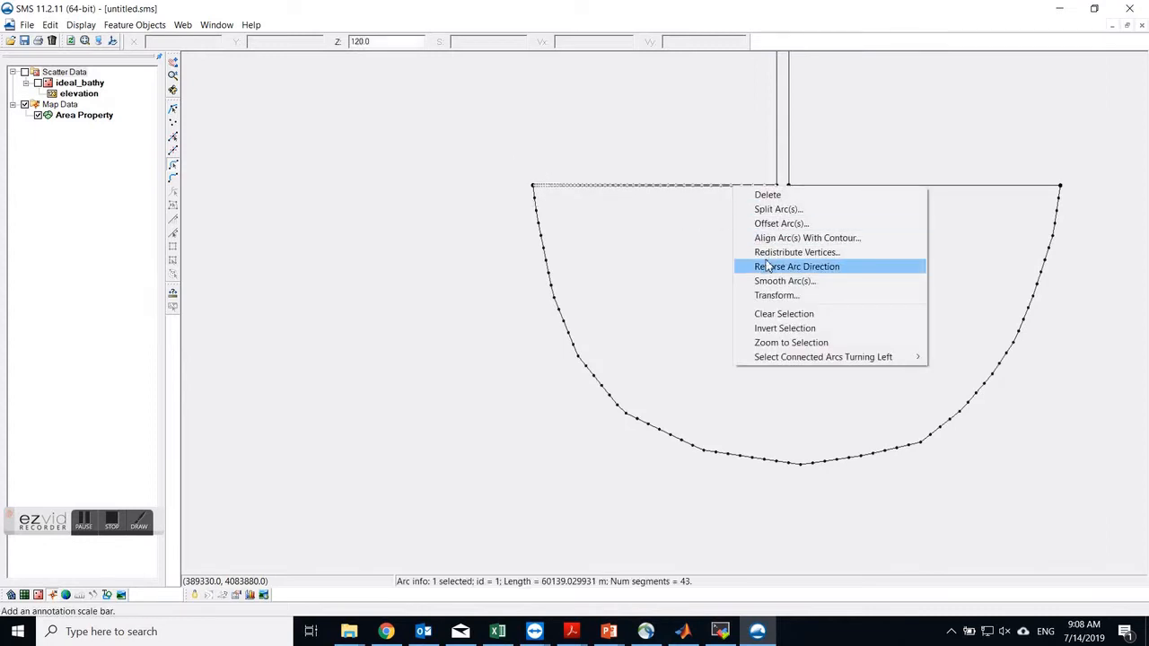
{"action": "left_click", "coordinate": [772, 252]}
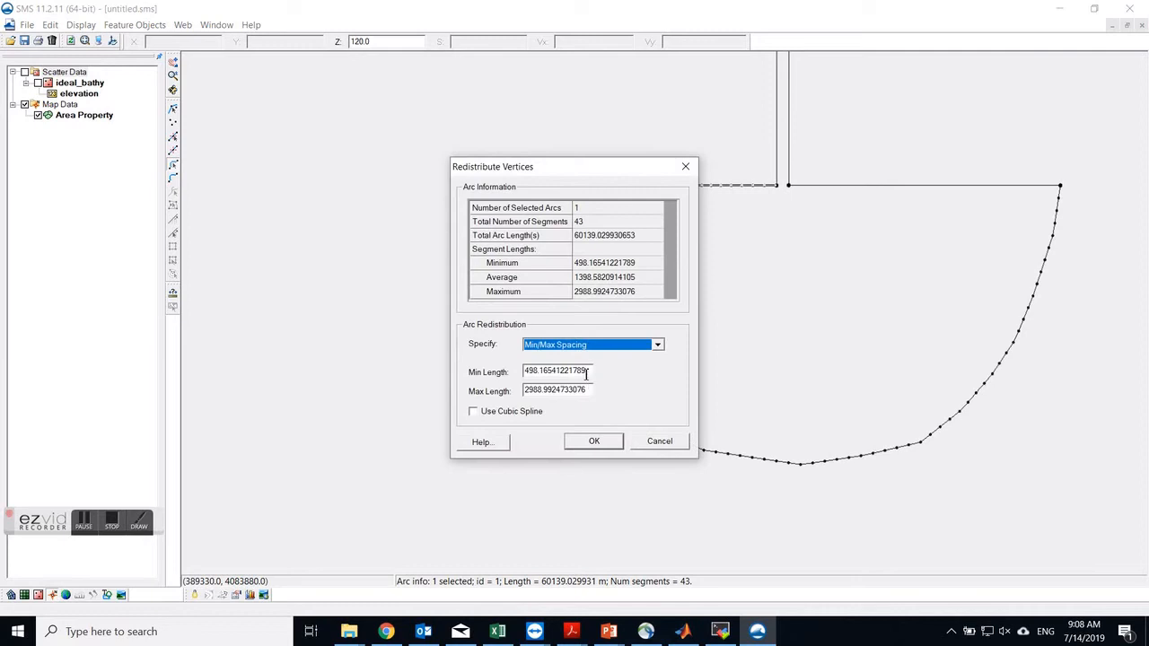
{"action": "left_click_drag", "start_coordinate": [587, 375], "coordinate": [455, 363]}
{"action": "type", "text": "500"}
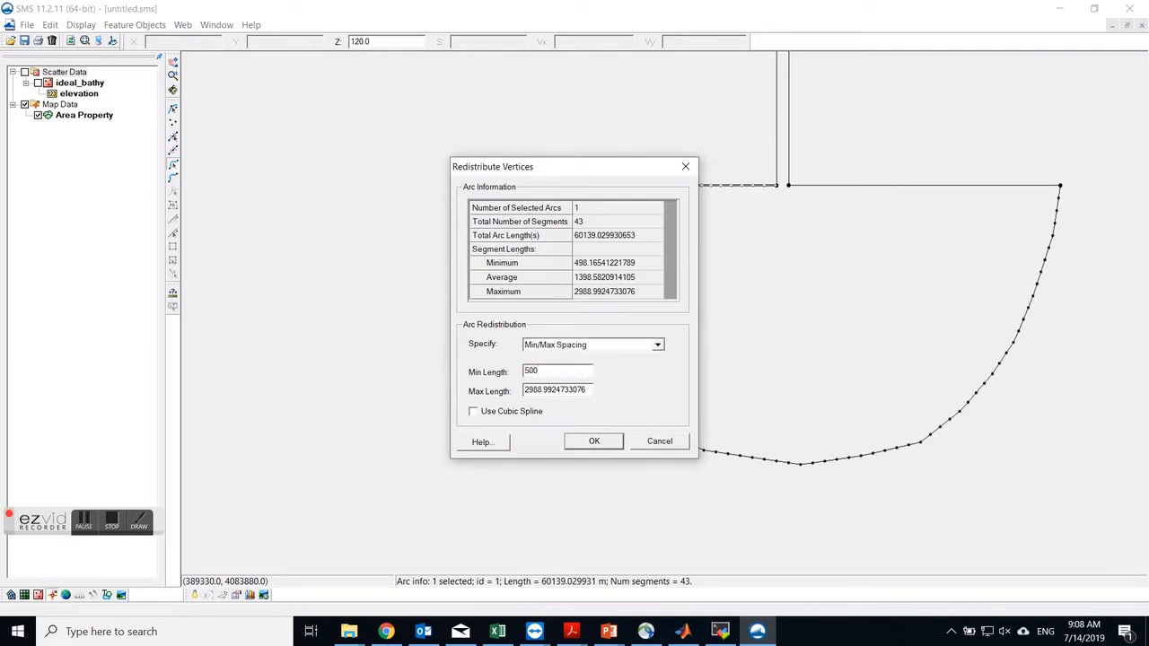
{"action": "key", "text": "Tab"}
{"action": "type", "text": "3"}
{"action": "left_click", "coordinate": [594, 440]}
{"action": "scroll", "coordinate": [800, 177], "scroll_direction": "up", "scroll_amount": 4}
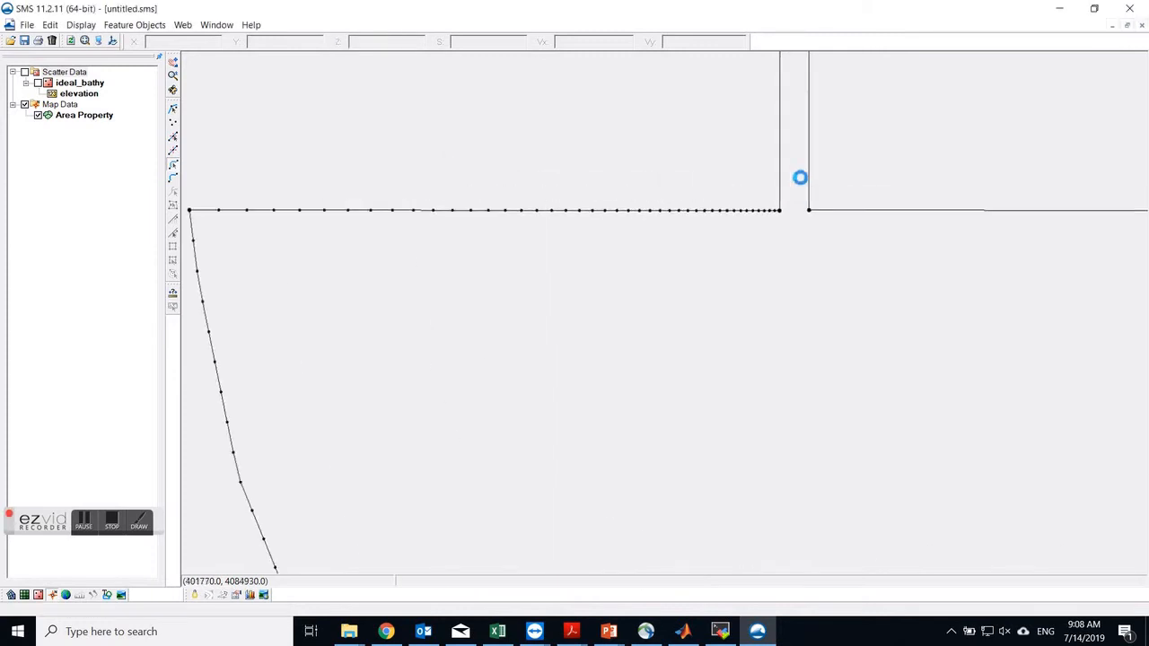
Step: Redistribute the vertices of the straight arc right of the channel mouth using Min/Max Spacing, minimum length 500 and the left arc's maximum length
{"action": "scroll", "coordinate": [811, 185], "scroll_direction": "down", "scroll_amount": 1}
{"action": "scroll", "coordinate": [290, 233], "scroll_direction": "down", "scroll_amount": 2}
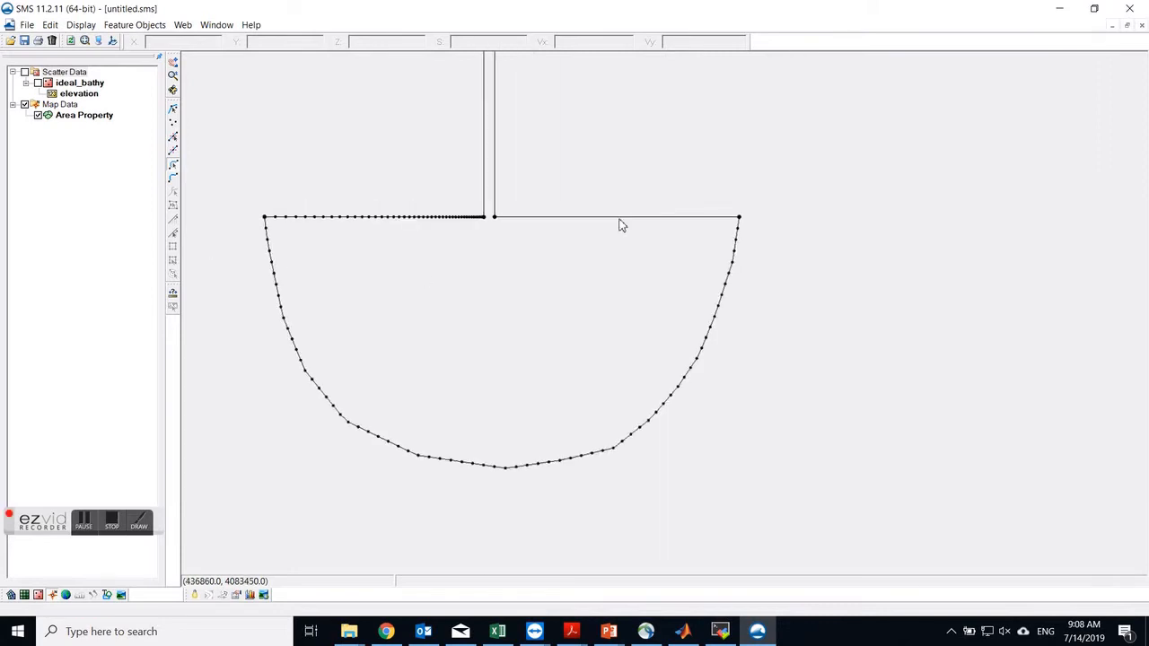
{"action": "left_click_drag", "start_coordinate": [480, 185], "coordinate": [771, 262]}
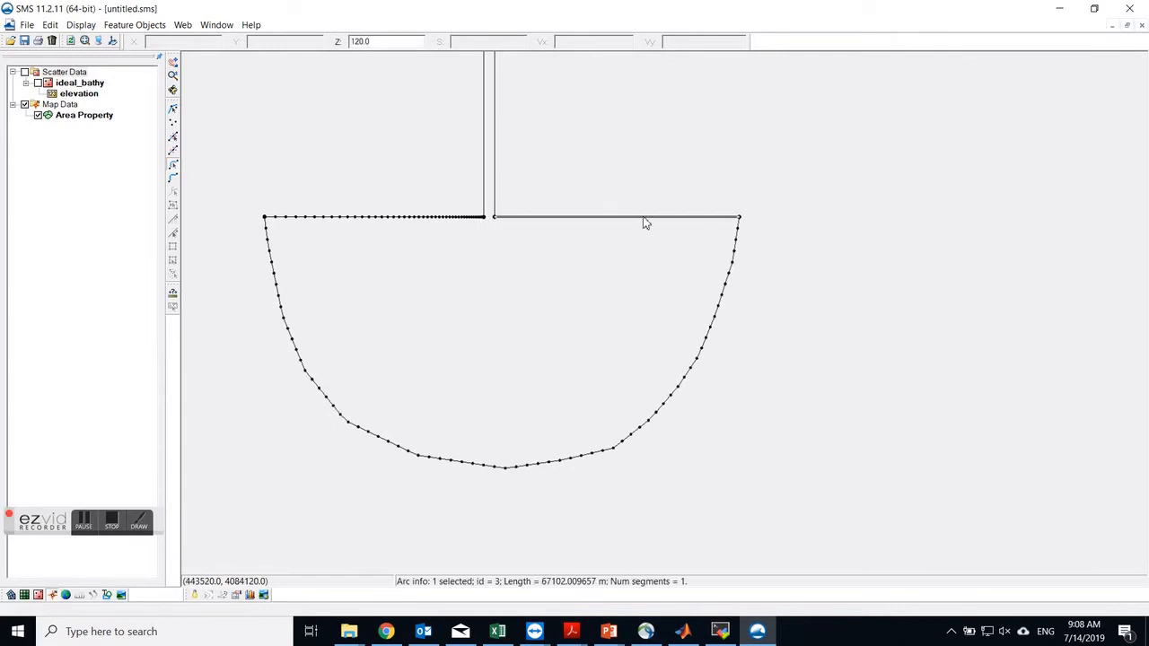
{"action": "right_click", "coordinate": [644, 223]}
{"action": "left_click", "coordinate": [715, 282]}
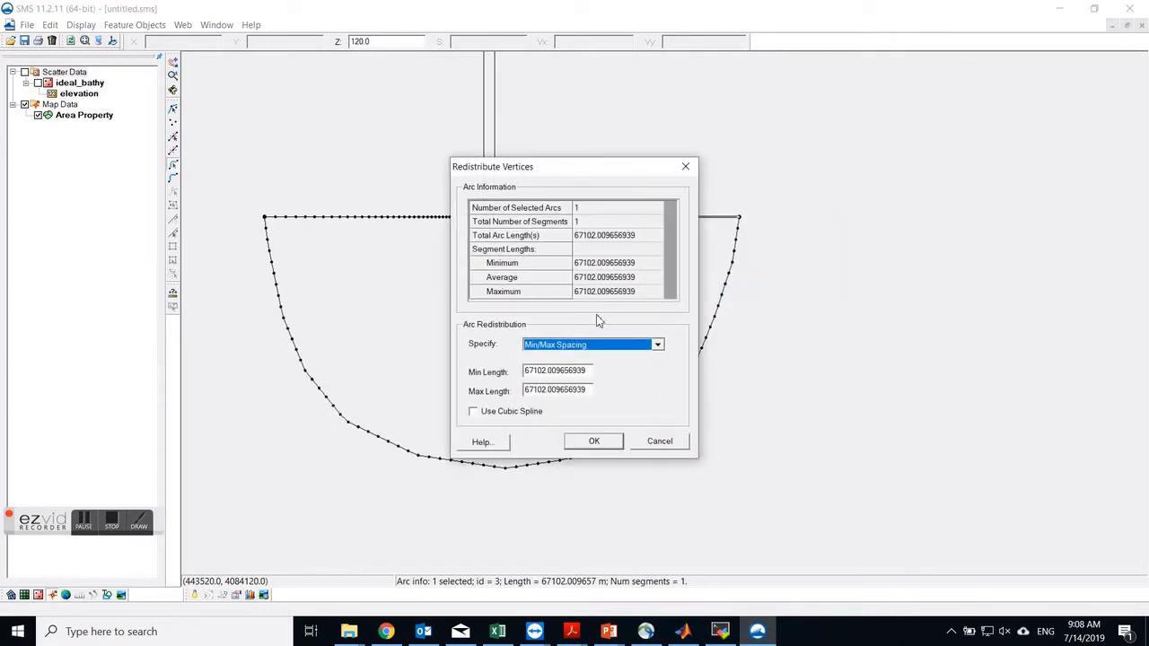
{"action": "left_click_drag", "start_coordinate": [577, 371], "coordinate": [423, 351]}
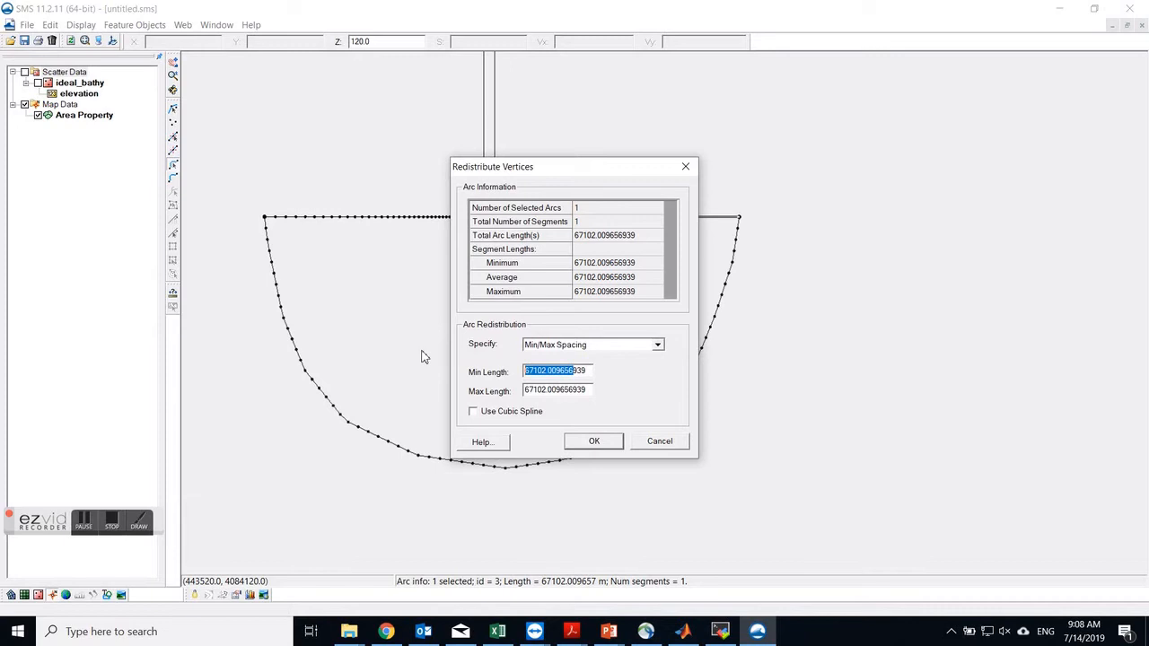
{"action": "type", "text": "500"}
{"action": "key", "text": "Tab"}
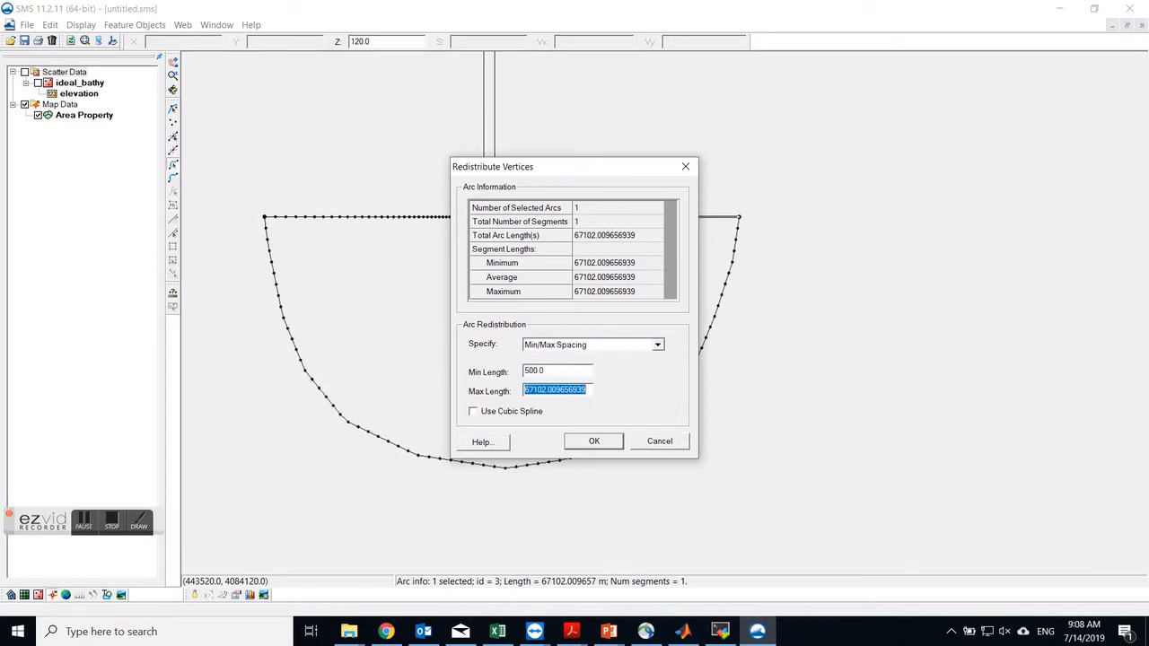
{"action": "type", "text": "3"}
{"action": "left_click", "coordinate": [594, 444]}
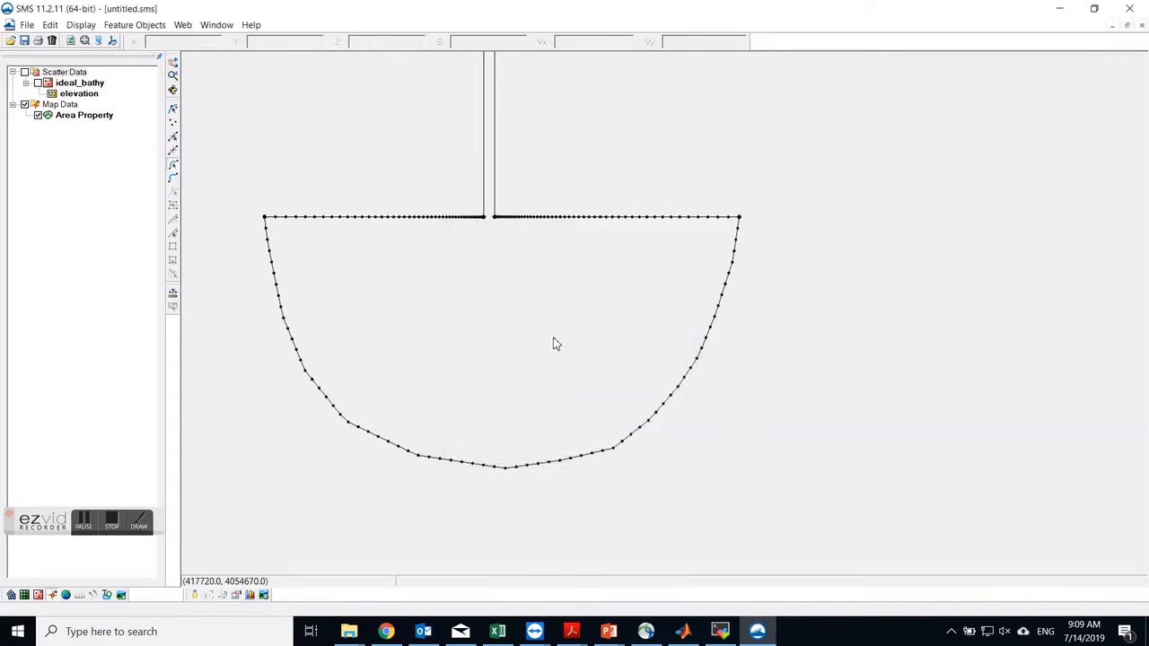
Step: Redistribute the vertices of the three channel arcs (both sides and the far end) using Min/Max Spacing, with minimum and maximum length both 500
{"action": "scroll", "coordinate": [549, 346], "scroll_direction": "down", "scroll_amount": 1}
{"action": "scroll", "coordinate": [529, 341], "scroll_direction": "down", "scroll_amount": 3}
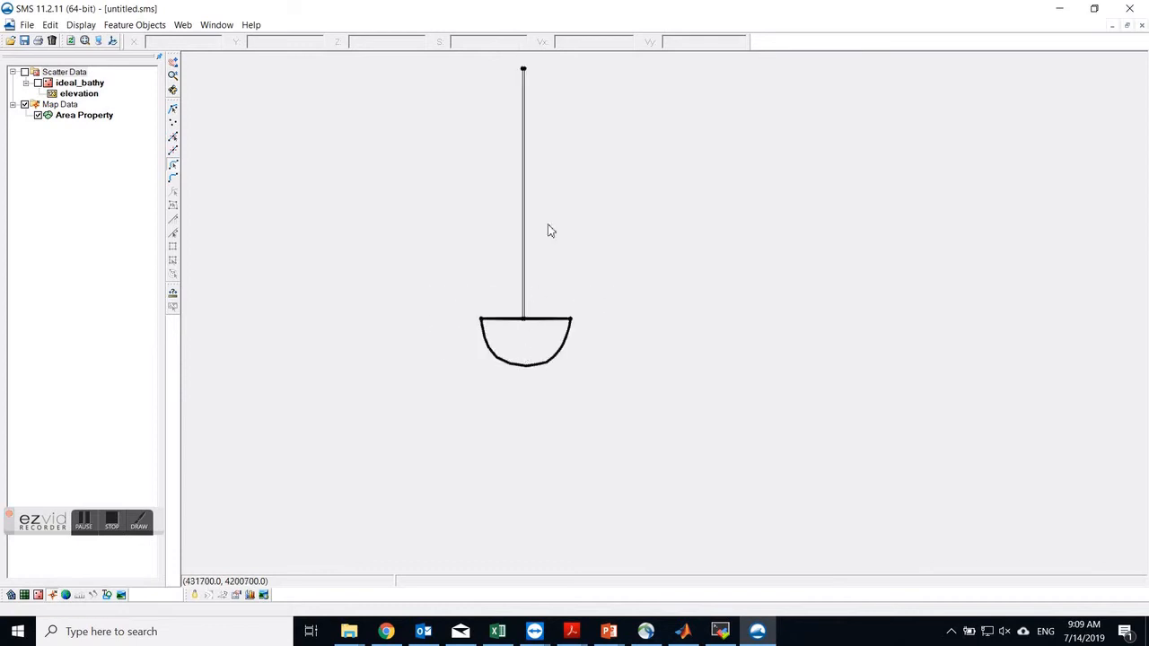
{"action": "left_click_drag", "start_coordinate": [507, 58], "coordinate": [545, 348]}
{"action": "scroll", "coordinate": [521, 237], "scroll_direction": "up", "scroll_amount": 2}
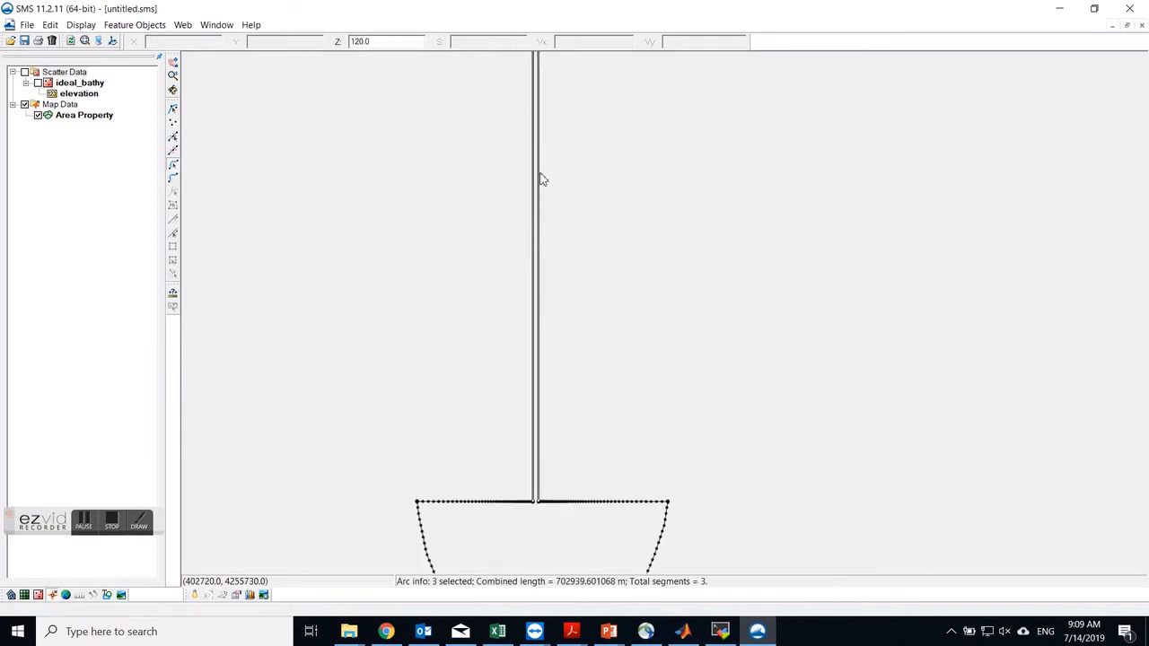
{"action": "scroll", "coordinate": [538, 116], "scroll_direction": "down", "scroll_amount": 1}
{"action": "scroll", "coordinate": [494, 300], "scroll_direction": "up", "scroll_amount": 2}
{"action": "scroll", "coordinate": [500, 190], "scroll_direction": "down", "scroll_amount": 1}
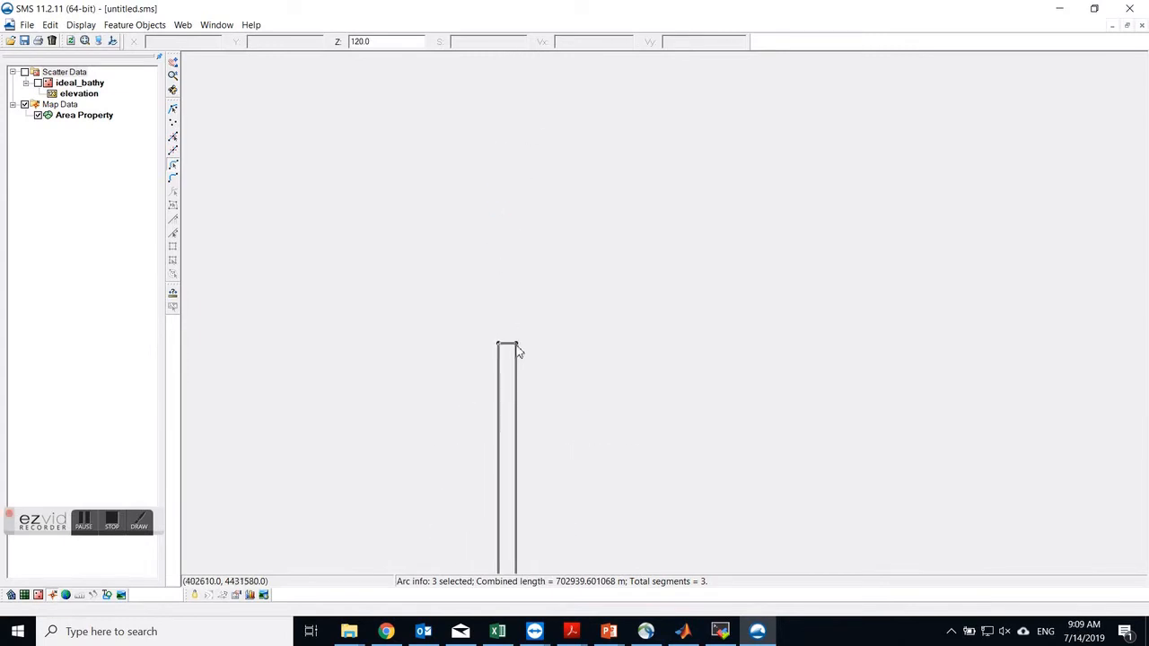
{"action": "right_click", "coordinate": [516, 373]}
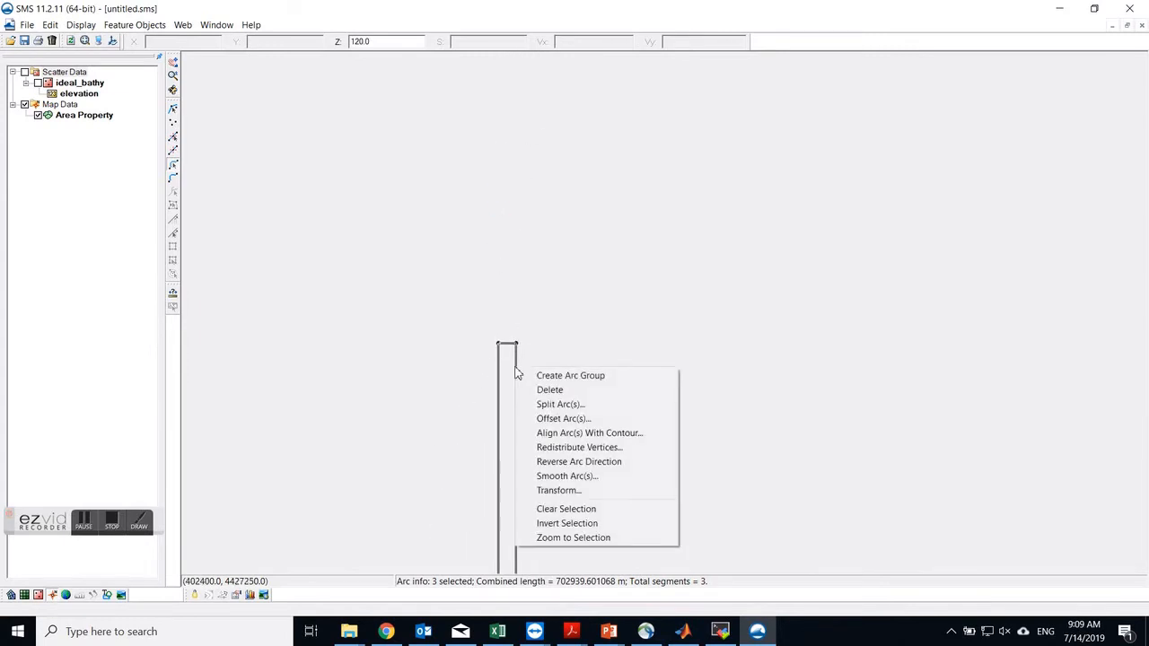
{"action": "left_click", "coordinate": [543, 447]}
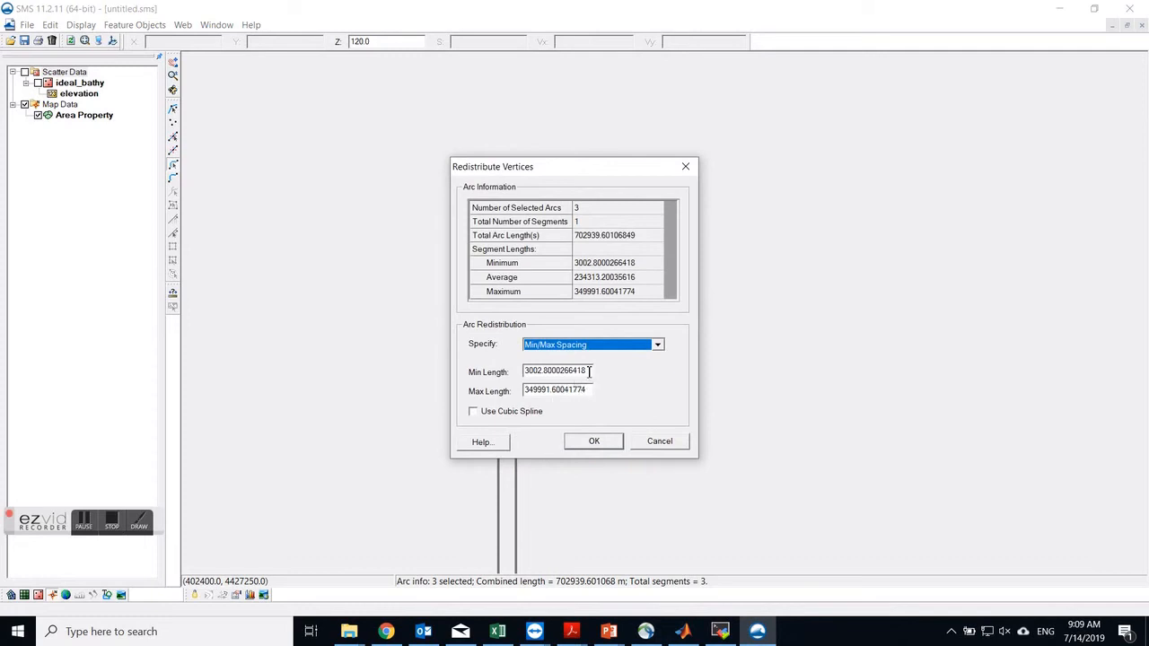
{"action": "key", "text": "Tab"}
{"action": "type", "text": "50"}
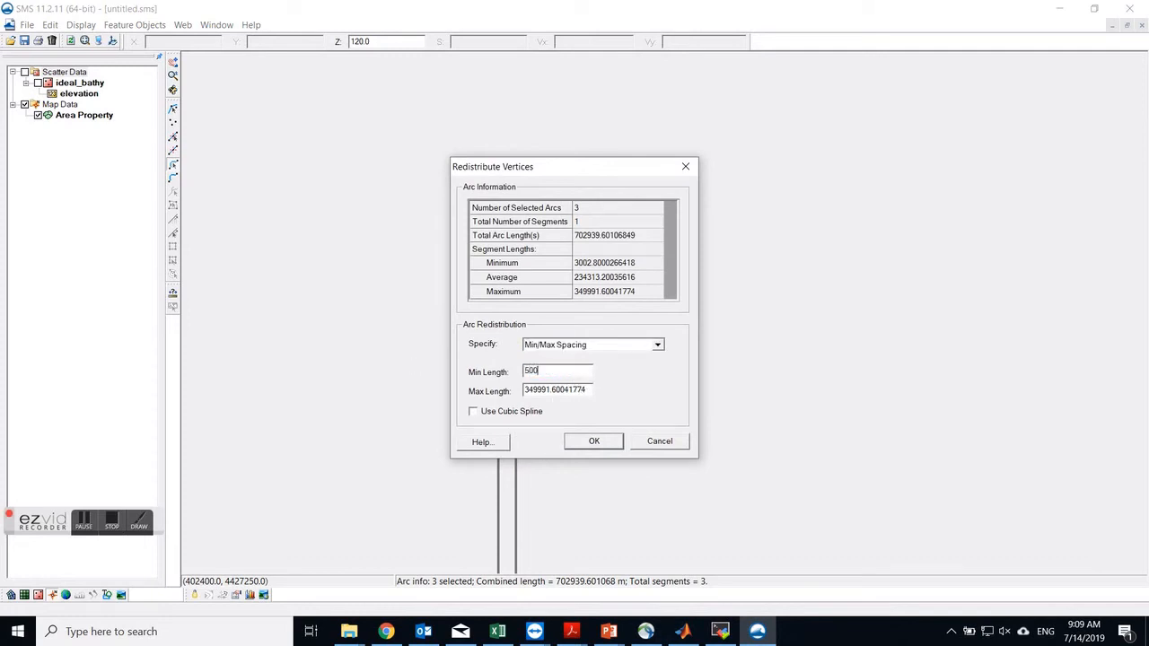
{"action": "key", "text": "Tab"}
{"action": "type", "text": "50"}
{"action": "left_click", "coordinate": [594, 443]}
Step: Examine the vertex spacing along the channel arcs and around the basin boundary
{"action": "scroll", "coordinate": [511, 348], "scroll_direction": "up", "scroll_amount": 5}
{"action": "scroll", "coordinate": [553, 211], "scroll_direction": "down", "scroll_amount": 5}
{"action": "scroll", "coordinate": [553, 216], "scroll_direction": "down", "scroll_amount": 5}
{"action": "scroll", "coordinate": [512, 369], "scroll_direction": "up", "scroll_amount": 3}
{"action": "scroll", "coordinate": [367, 365], "scroll_direction": "down", "scroll_amount": 3}
{"action": "scroll", "coordinate": [380, 334], "scroll_direction": "up", "scroll_amount": 2}
{"action": "scroll", "coordinate": [386, 394], "scroll_direction": "up", "scroll_amount": 3}
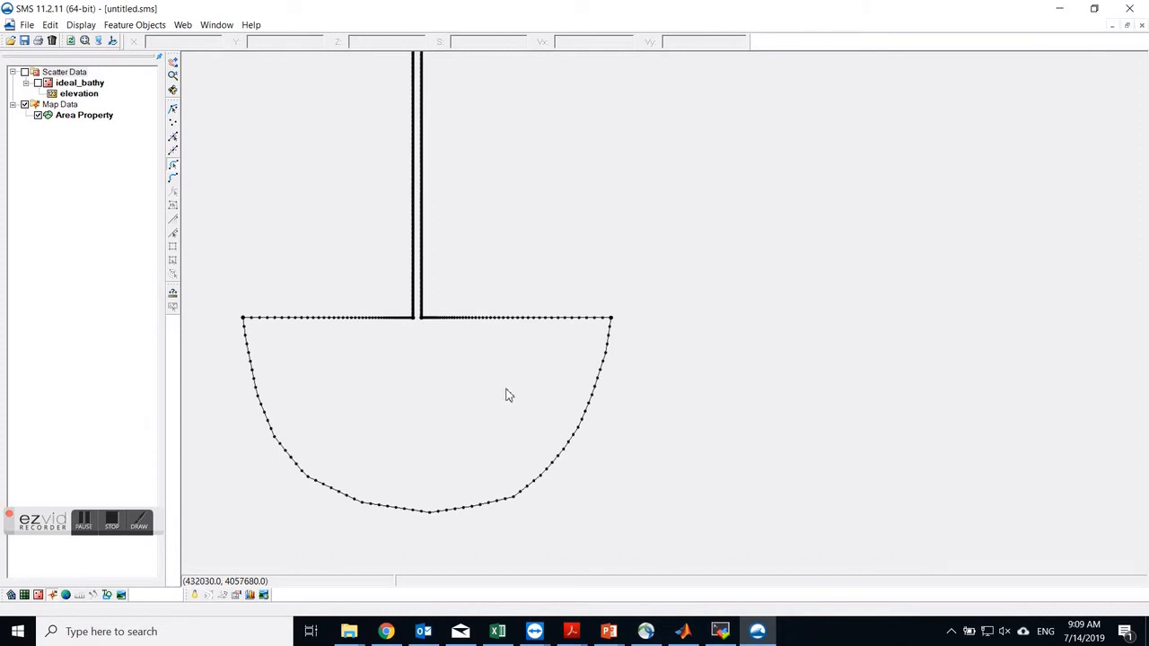
Step: Change the Area Property coverage's type to the Generic 2D Mesh model and build polygons from the arcs
{"action": "right_click", "coordinate": [79, 126]}
{"action": "mouse_move", "coordinate": [136, 239]}
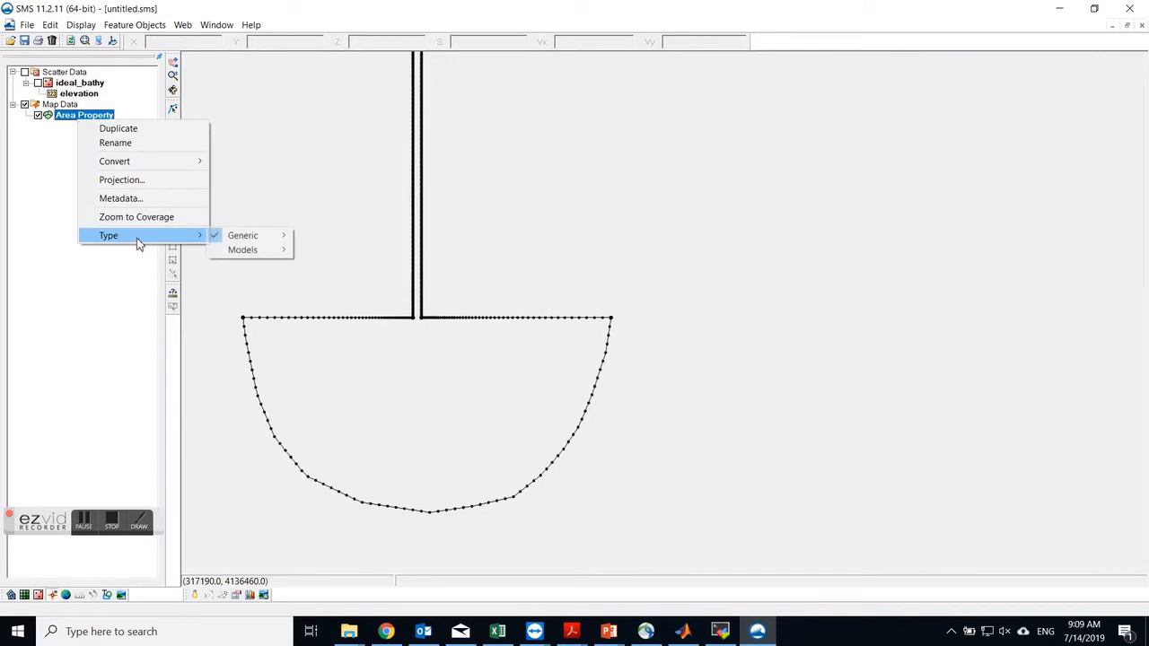
{"action": "mouse_move", "coordinate": [239, 243]}
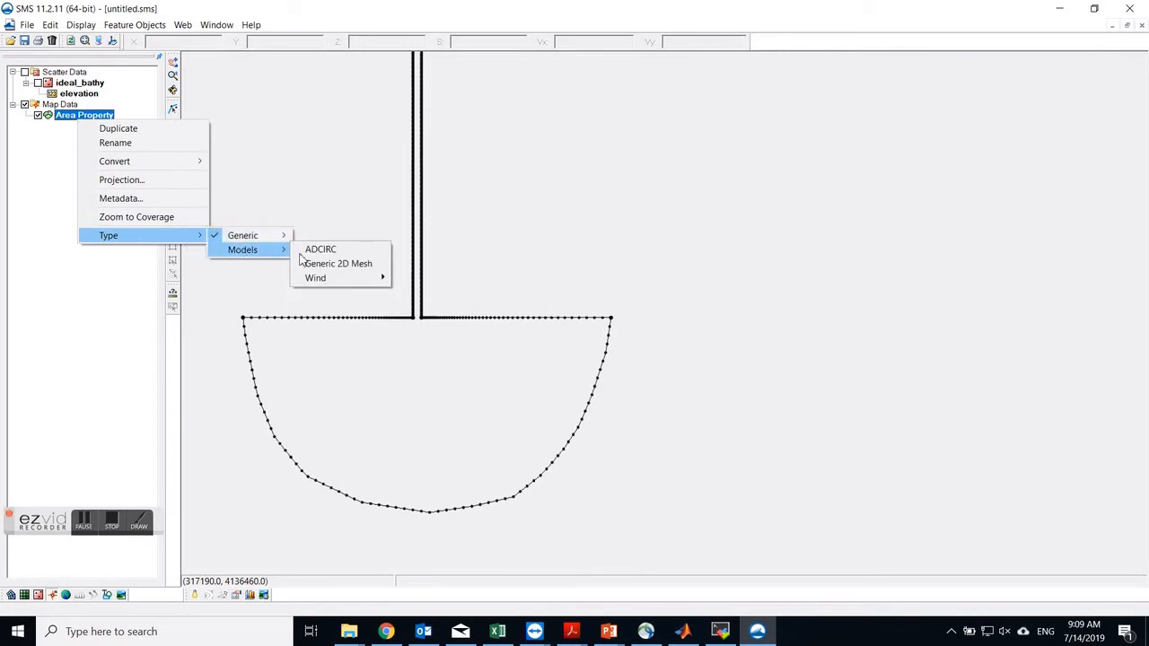
{"action": "left_click", "coordinate": [321, 265]}
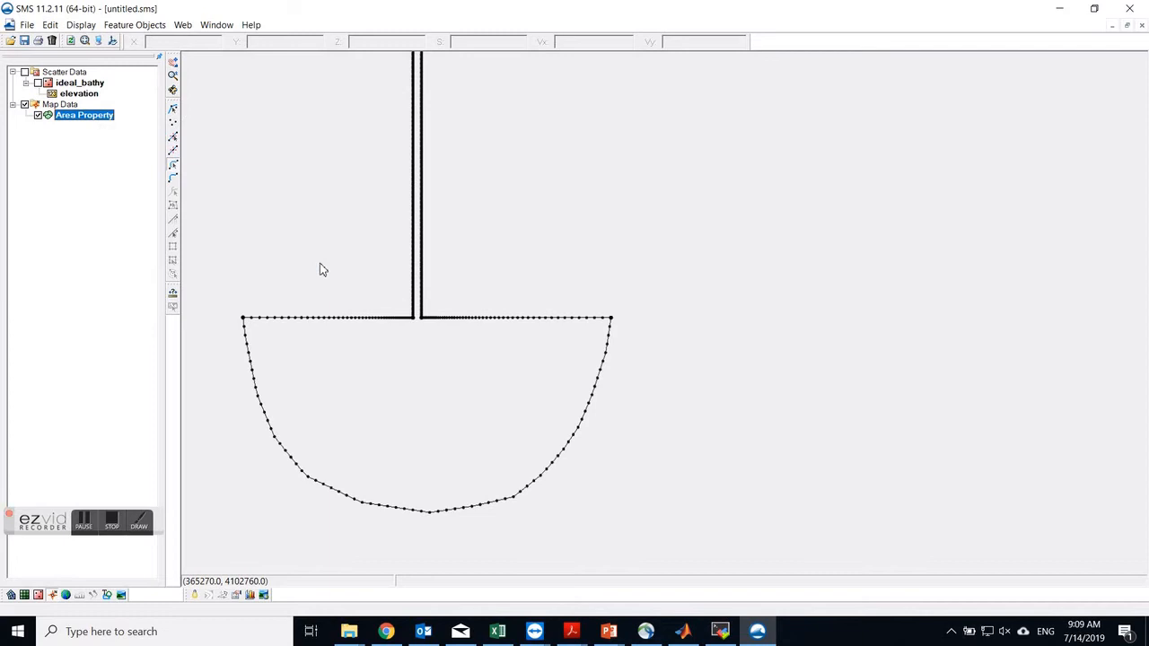
{"action": "left_click", "coordinate": [146, 28]}
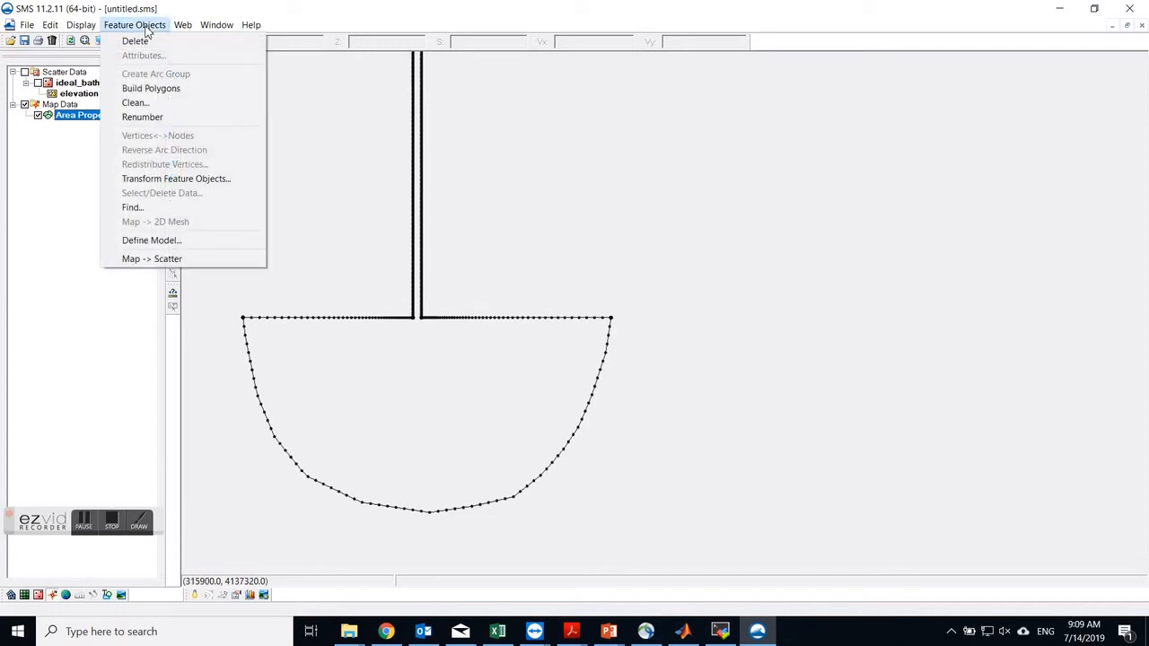
{"action": "left_click", "coordinate": [156, 88]}
Step: Select the domain polygon and confirm its 2D mesh properties with mesh type Paving
{"action": "left_click", "coordinate": [173, 206]}
{"action": "left_click", "coordinate": [321, 378]}
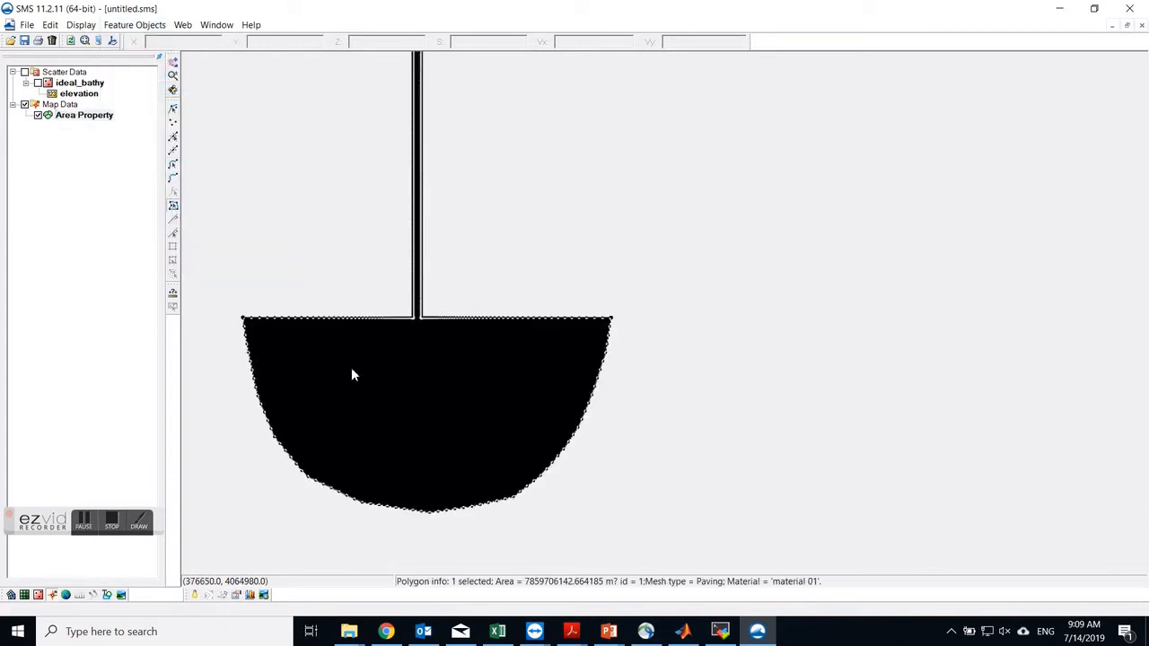
{"action": "double_click", "coordinate": [352, 370]}
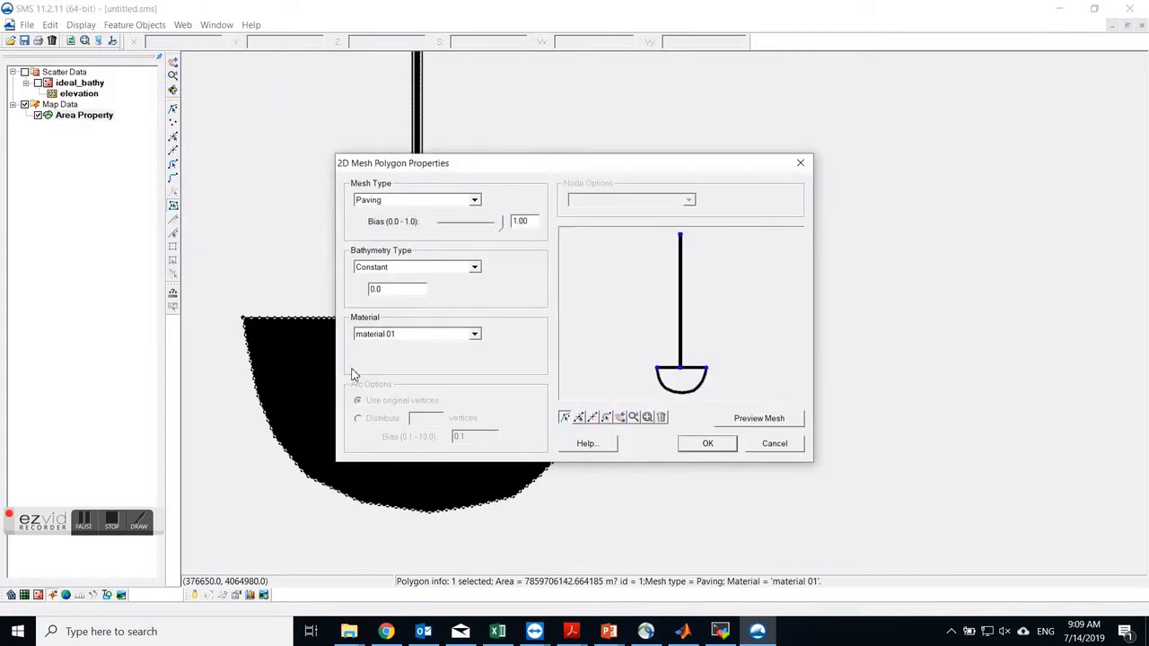
{"action": "left_click", "coordinate": [455, 204]}
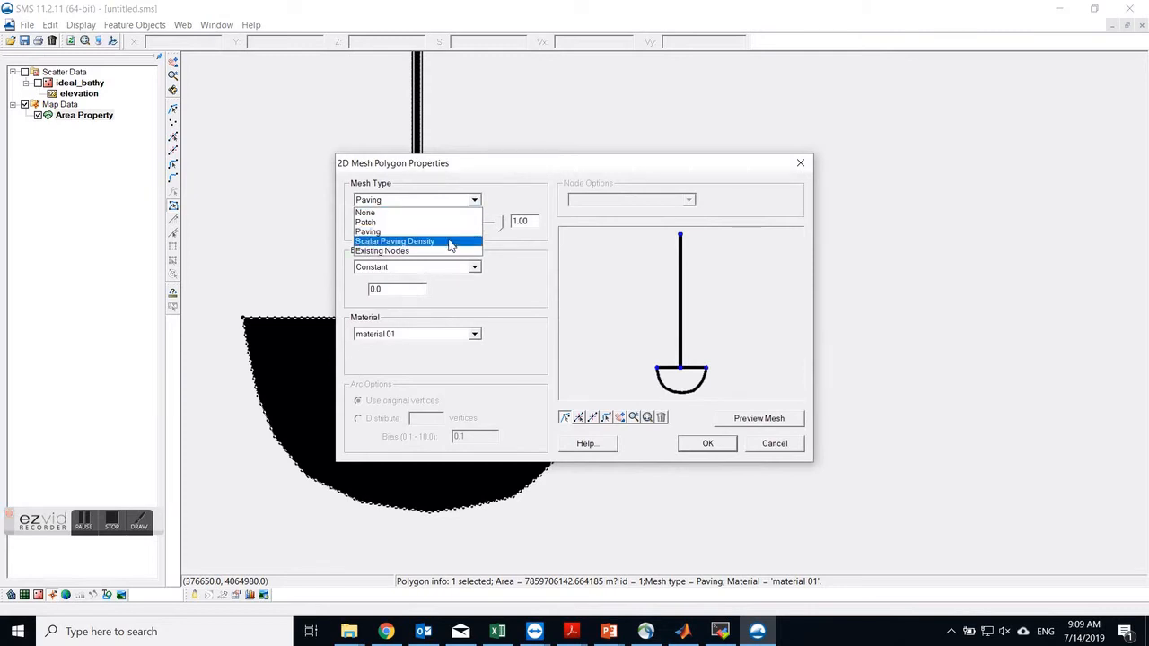
{"action": "left_click", "coordinate": [446, 241]}
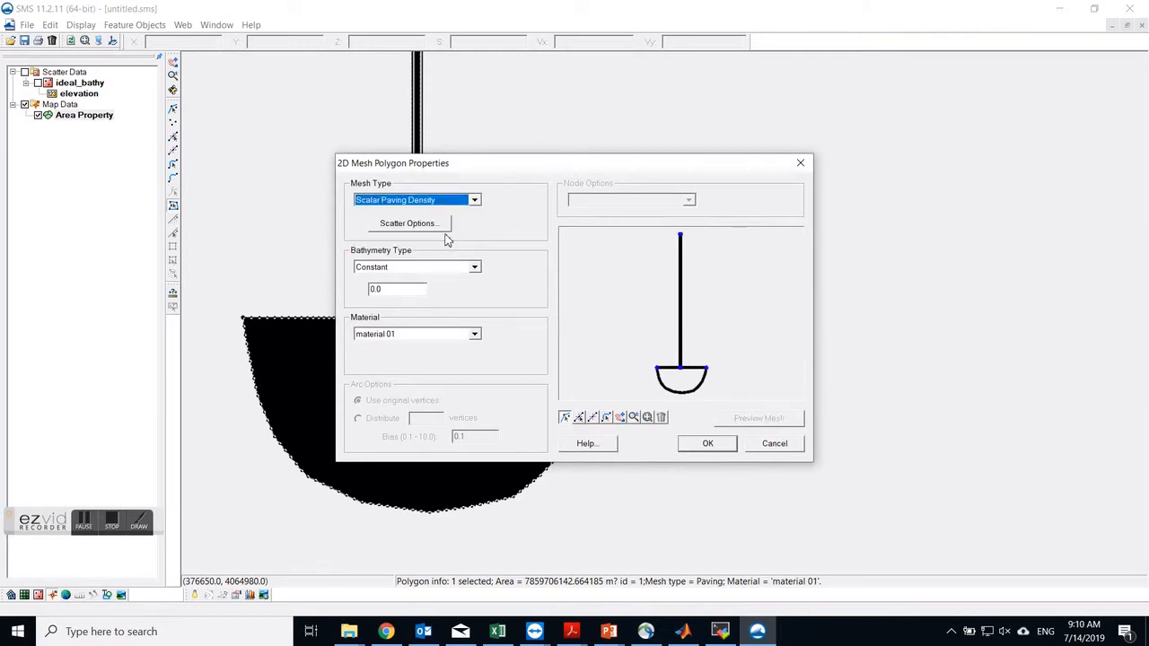
{"action": "left_click", "coordinate": [458, 204]}
{"action": "left_click", "coordinate": [403, 235]}
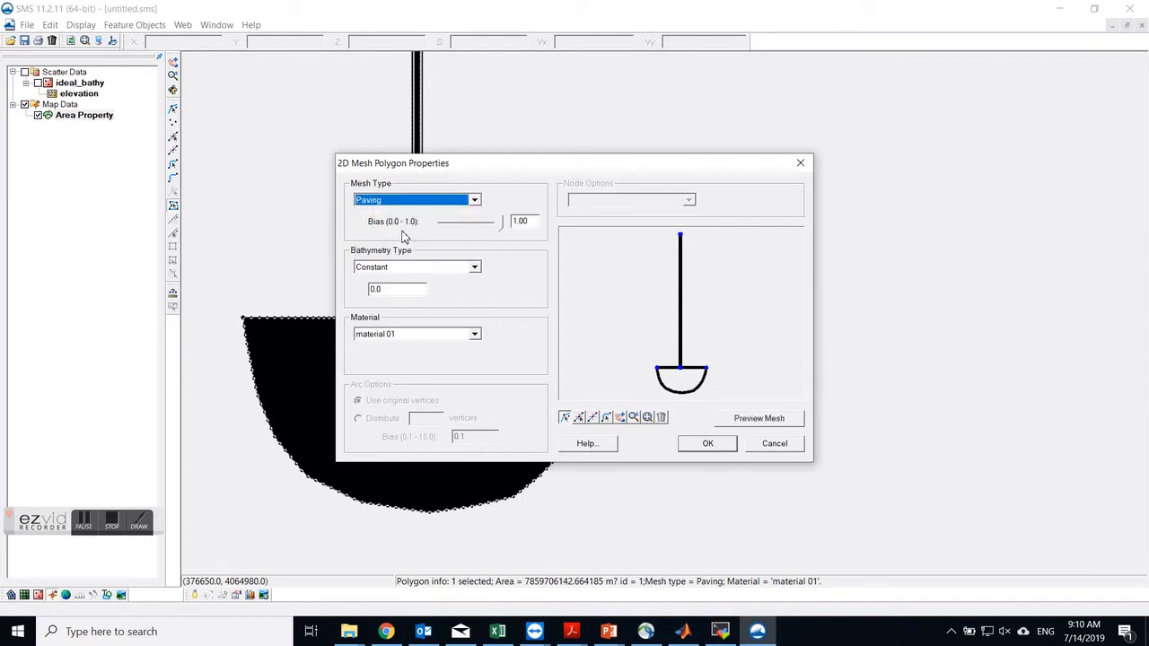
{"action": "left_click", "coordinate": [706, 445]}
{"action": "left_click", "coordinate": [358, 258]}
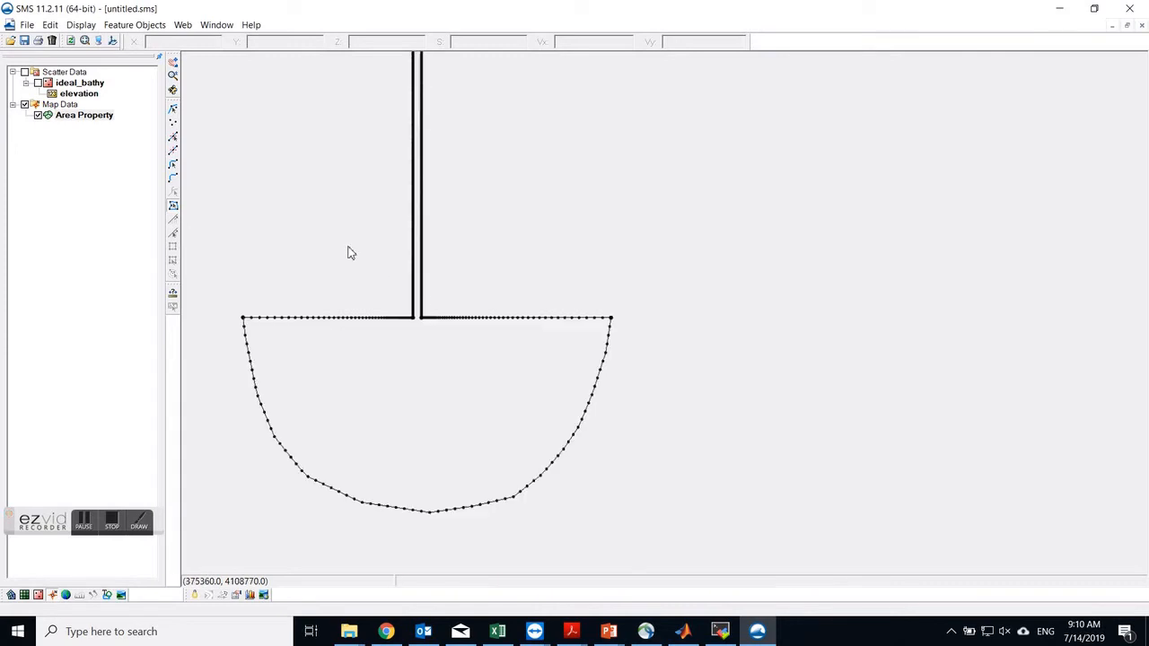
Step: Rebuild the polygons and convert the map to a 2D mesh with linear elements, using the Mesh & assign attributes option
{"action": "left_click", "coordinate": [135, 25]}
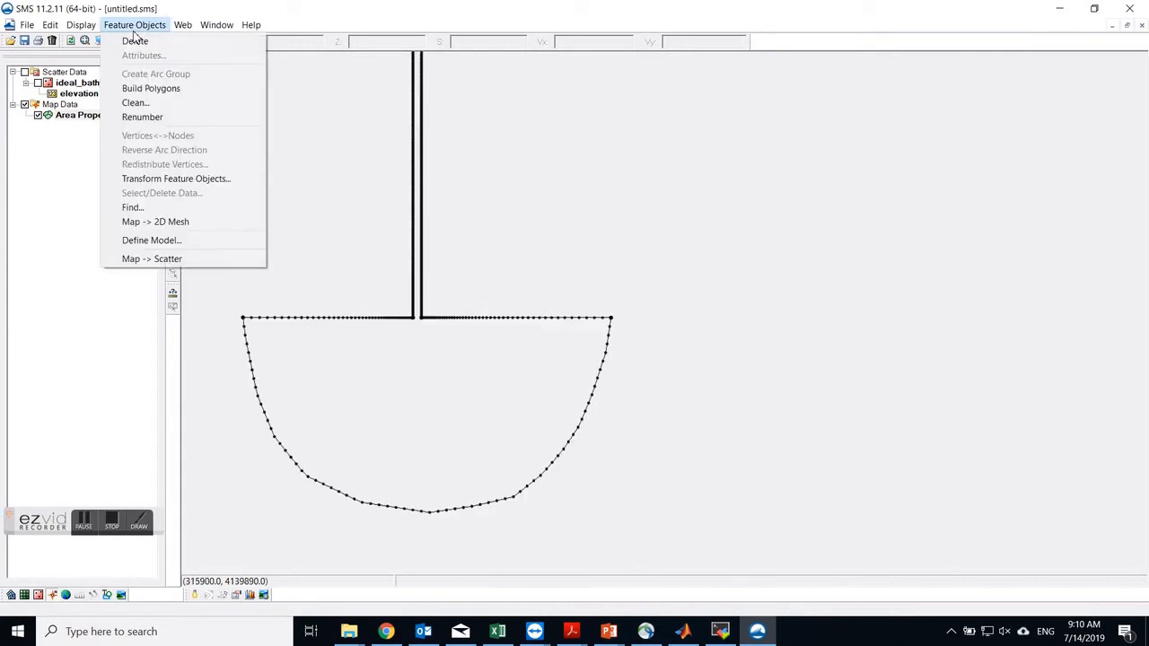
{"action": "left_click", "coordinate": [136, 89]}
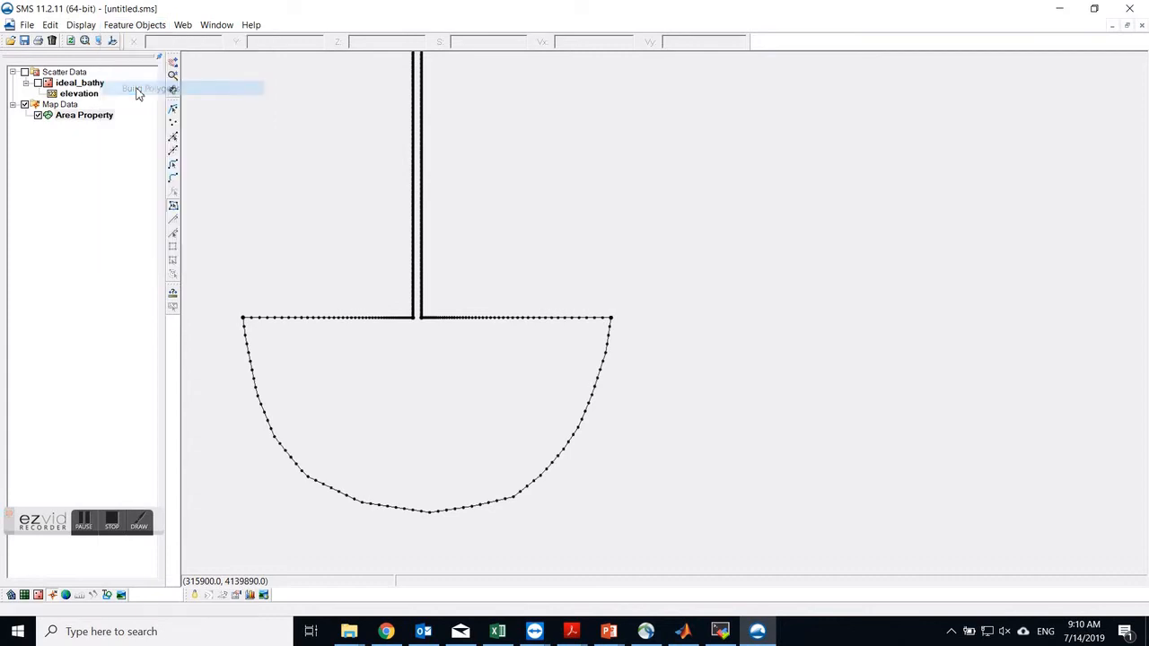
{"action": "left_click", "coordinate": [129, 26]}
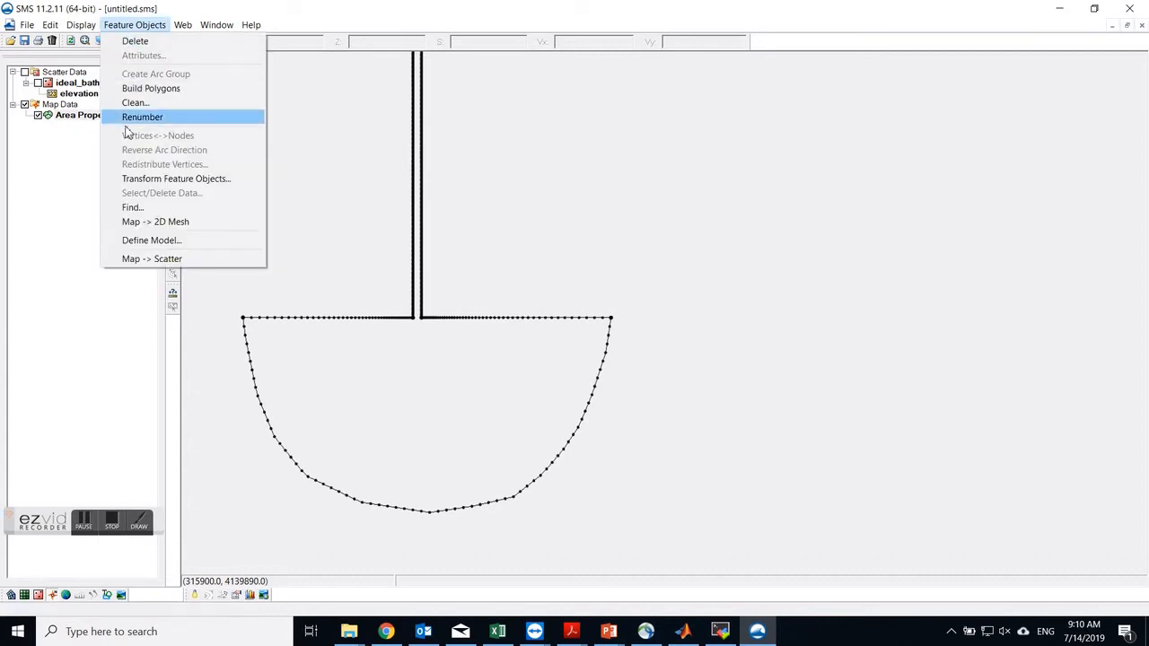
{"action": "left_click", "coordinate": [154, 226]}
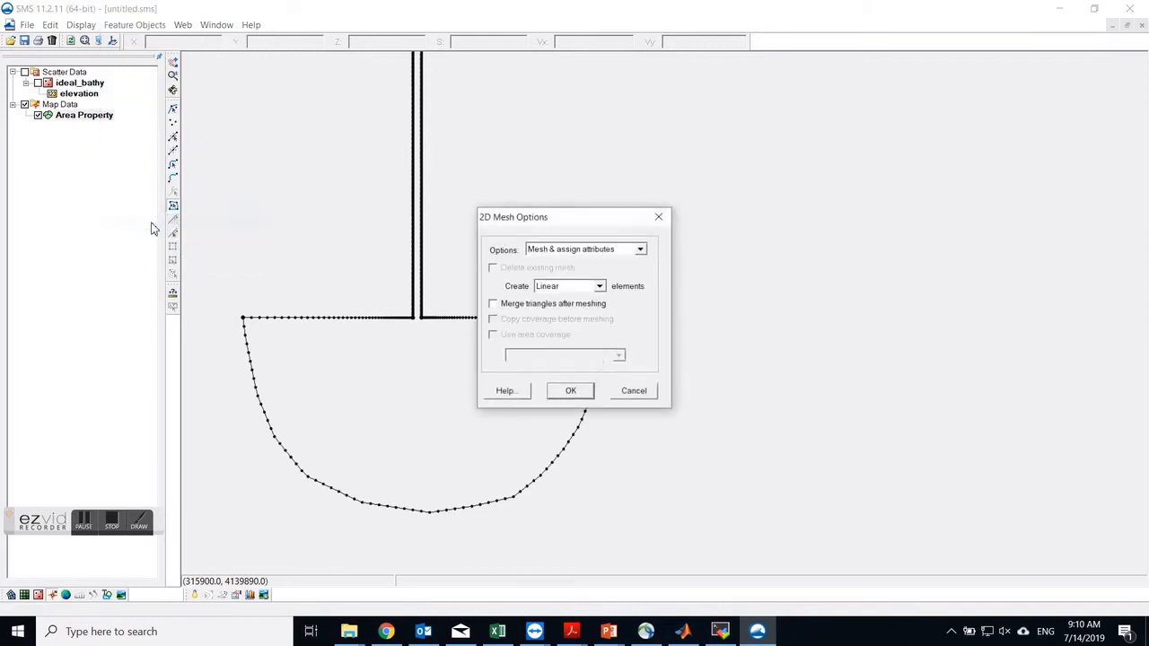
{"action": "left_click", "coordinate": [570, 392]}
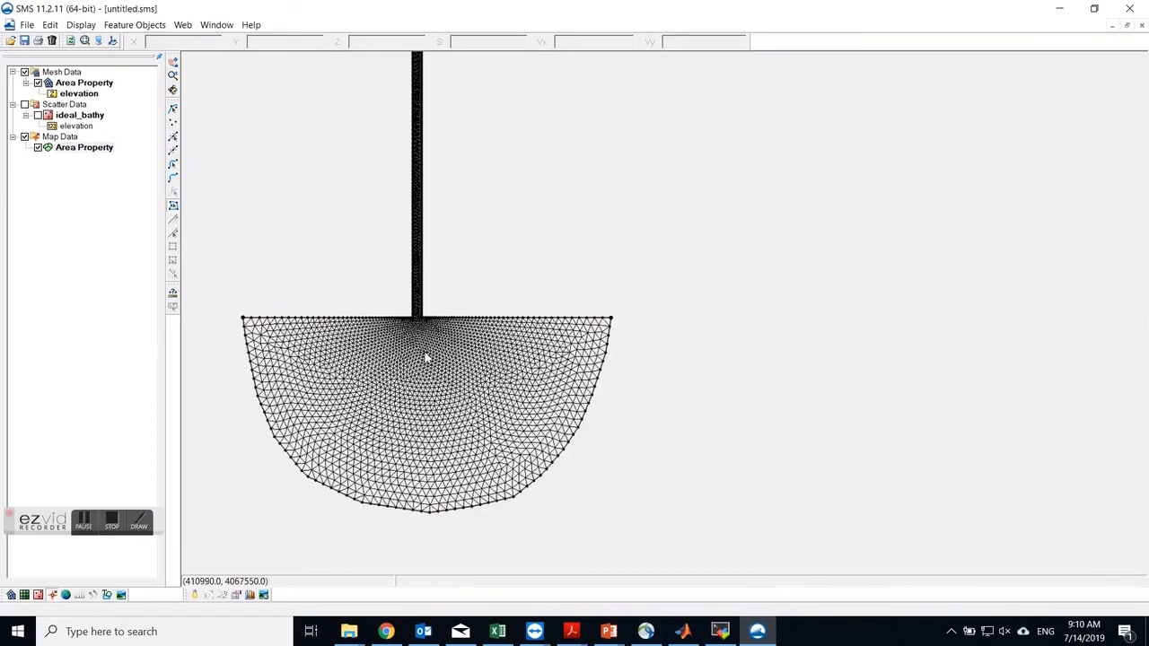
Step: Inspect the generated mesh at the channel mouth, along the channel to its far end, and across the semicircular basin
{"action": "scroll", "coordinate": [410, 333], "scroll_direction": "up", "scroll_amount": 3}
{"action": "scroll", "coordinate": [448, 338], "scroll_direction": "up", "scroll_amount": 2}
{"action": "scroll", "coordinate": [449, 359], "scroll_direction": "down", "scroll_amount": 5}
{"action": "scroll", "coordinate": [508, 453], "scroll_direction": "down", "scroll_amount": 2}
{"action": "scroll", "coordinate": [497, 175], "scroll_direction": "up", "scroll_amount": 6}
{"action": "scroll", "coordinate": [487, 182], "scroll_direction": "up", "scroll_amount": 2}
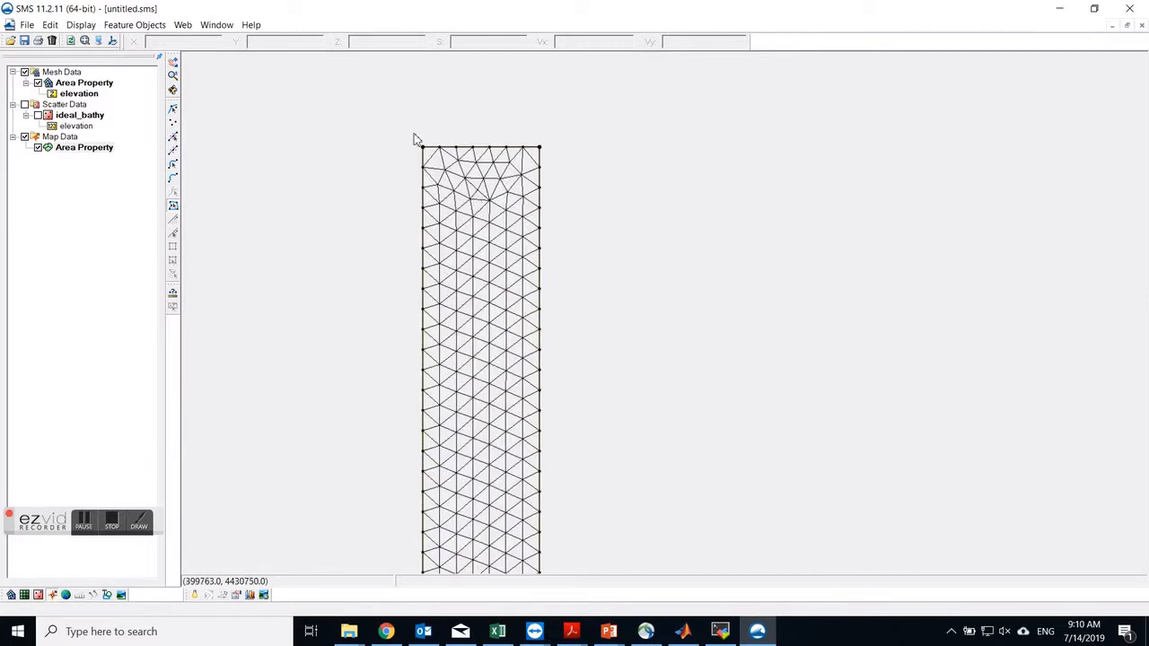
{"action": "scroll", "coordinate": [377, 131], "scroll_direction": "down", "scroll_amount": 6}
{"action": "scroll", "coordinate": [379, 422], "scroll_direction": "up", "scroll_amount": 3}
{"action": "scroll", "coordinate": [346, 233], "scroll_direction": "down", "scroll_amount": 5}
{"action": "scroll", "coordinate": [405, 366], "scroll_direction": "down", "scroll_amount": 3}
{"action": "scroll", "coordinate": [431, 359], "scroll_direction": "up", "scroll_amount": 3}
{"action": "scroll", "coordinate": [457, 350], "scroll_direction": "down", "scroll_amount": 3}
{"action": "scroll", "coordinate": [493, 334], "scroll_direction": "up", "scroll_amount": 2}
{"action": "scroll", "coordinate": [527, 324], "scroll_direction": "down", "scroll_amount": 1}
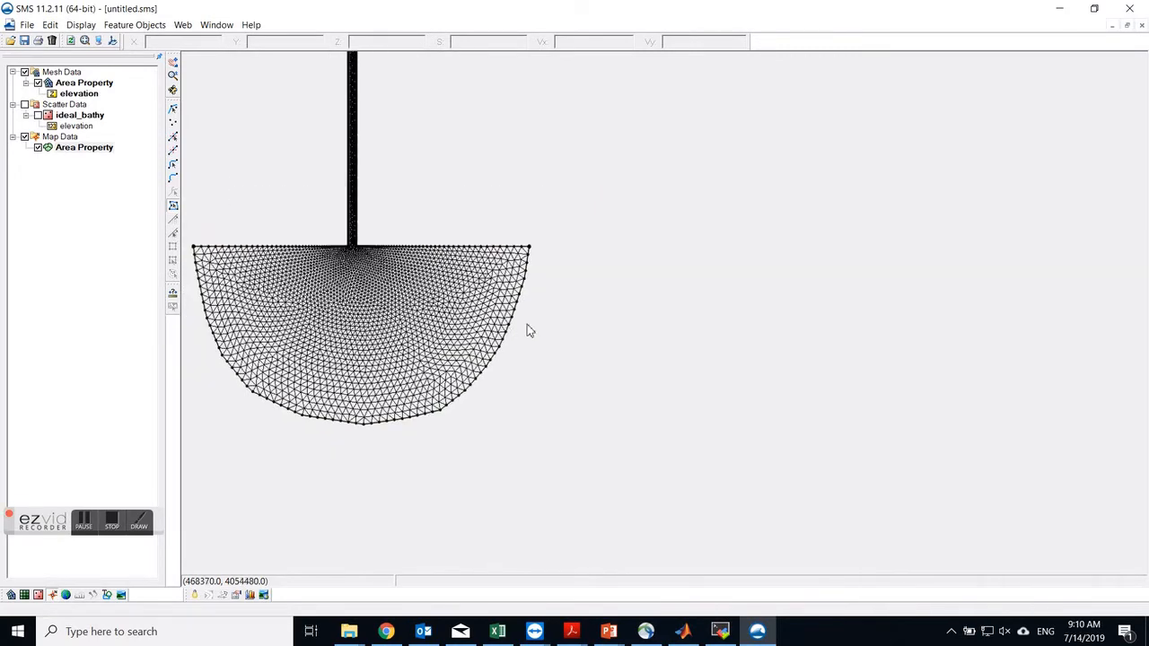
Step: Interpolate the ideal_bathy elevation to the mesh linearly as elevation_interp, with single-value extrapolation 0.0 and Map Z enabled
{"action": "left_click", "coordinate": [39, 595]}
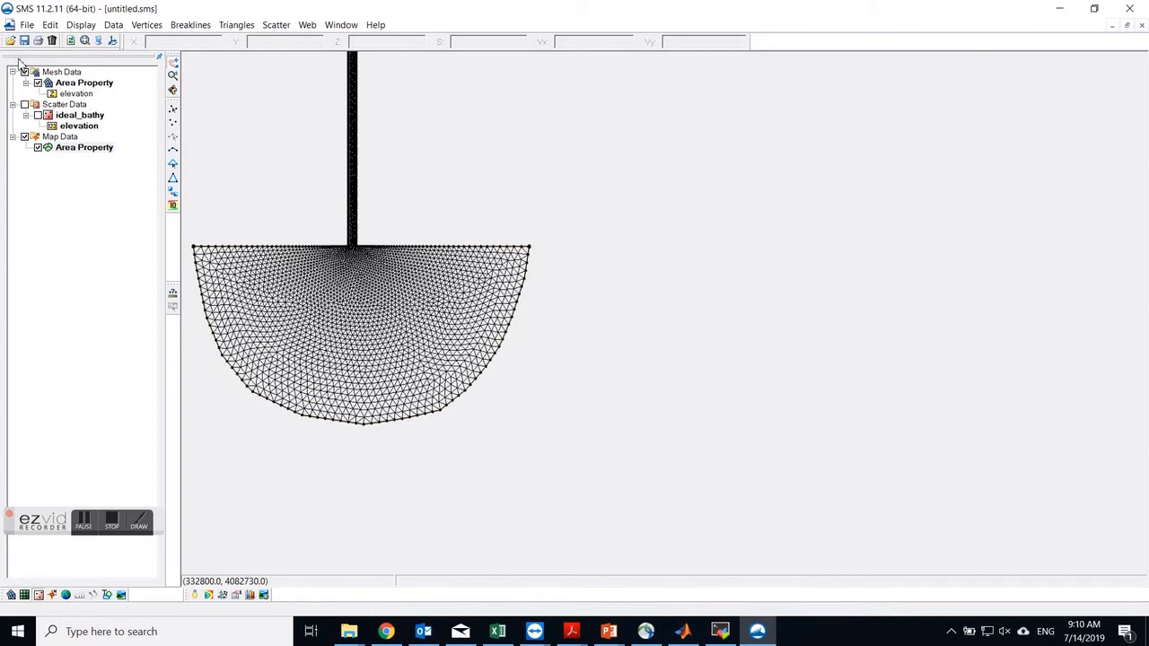
{"action": "left_click", "coordinate": [276, 25]}
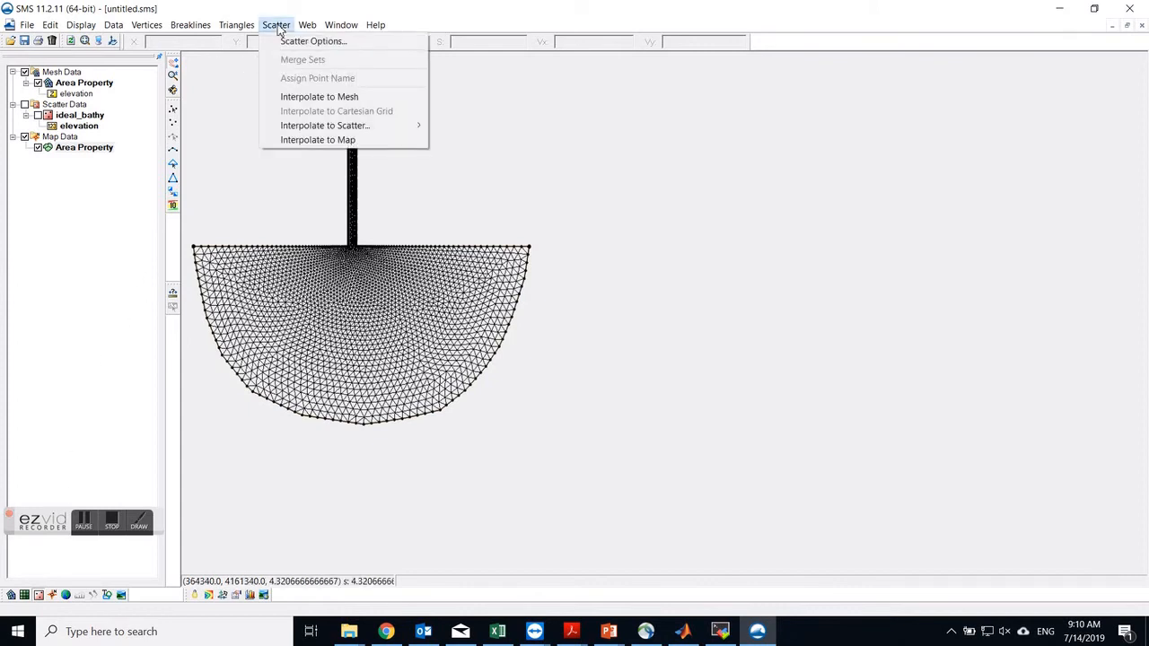
{"action": "left_click", "coordinate": [314, 97]}
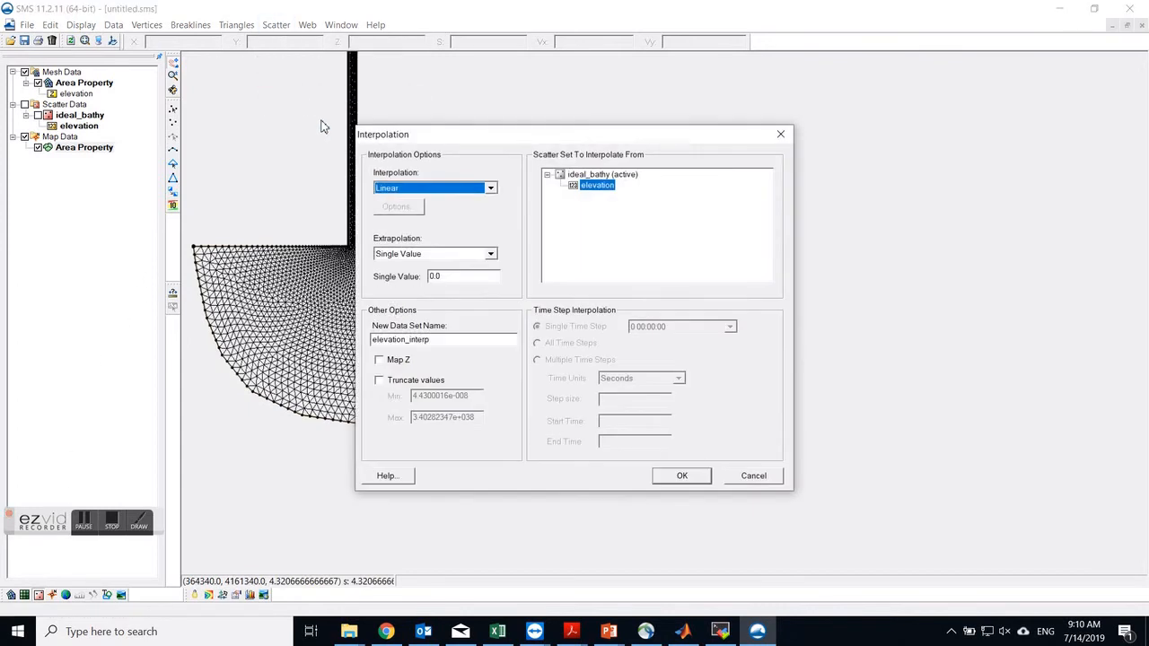
{"action": "left_click", "coordinate": [397, 362]}
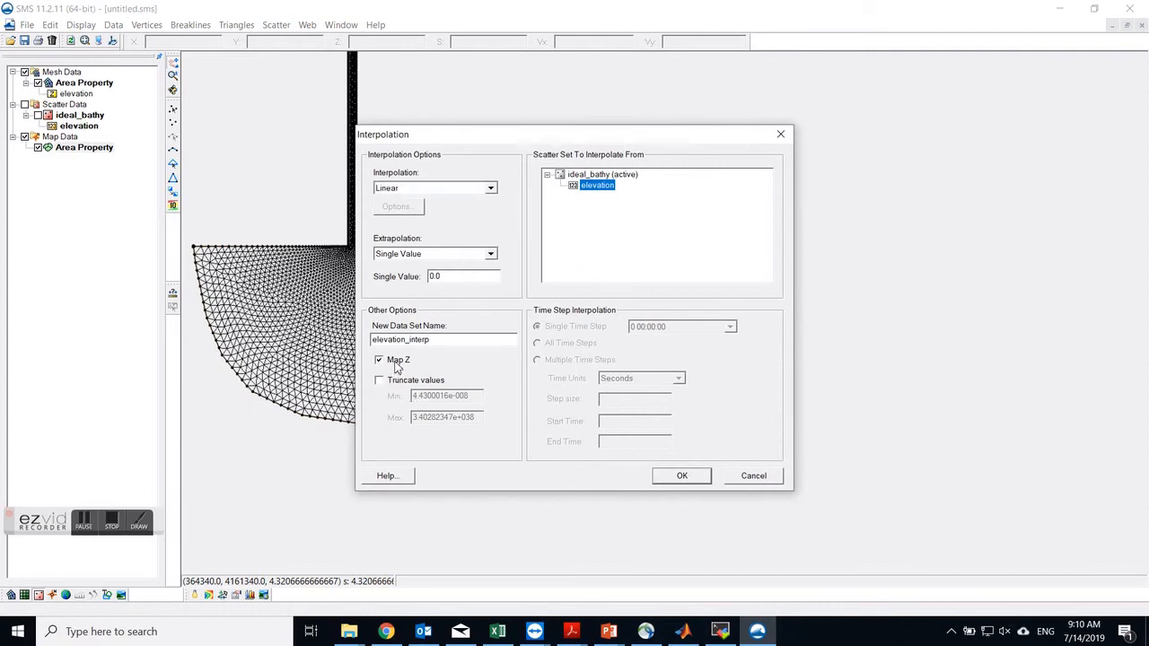
{"action": "left_click", "coordinate": [691, 480]}
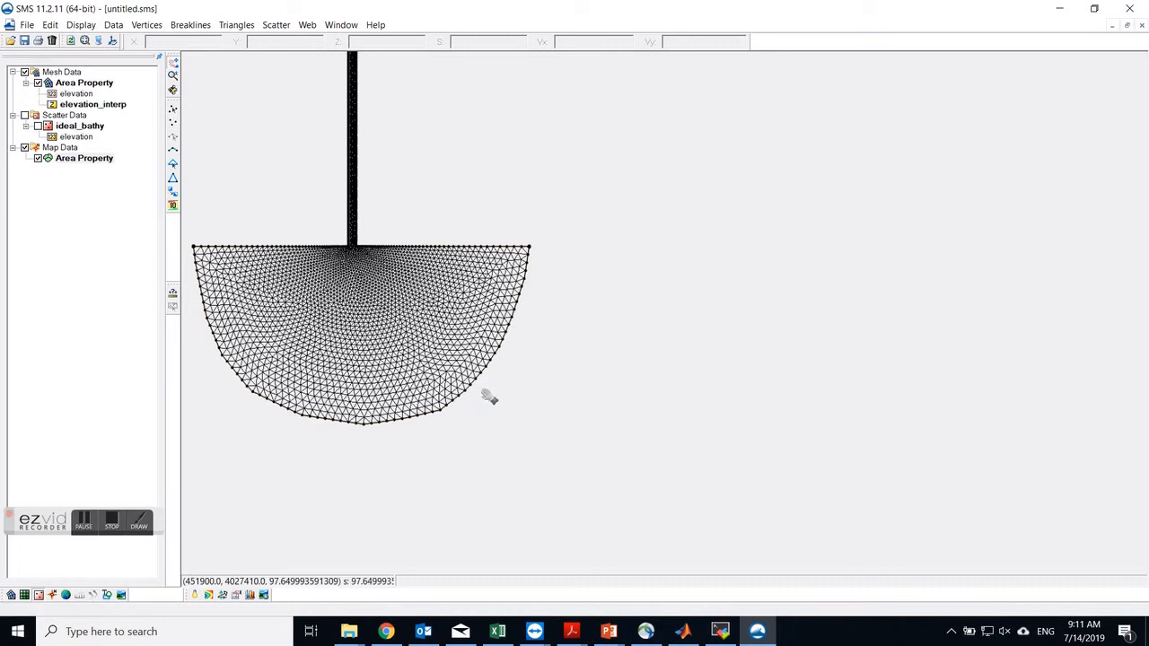
Step: Set the contour method of the mesh's elevation_interp dataset to Color Fill
{"action": "left_click", "coordinate": [117, 105]}
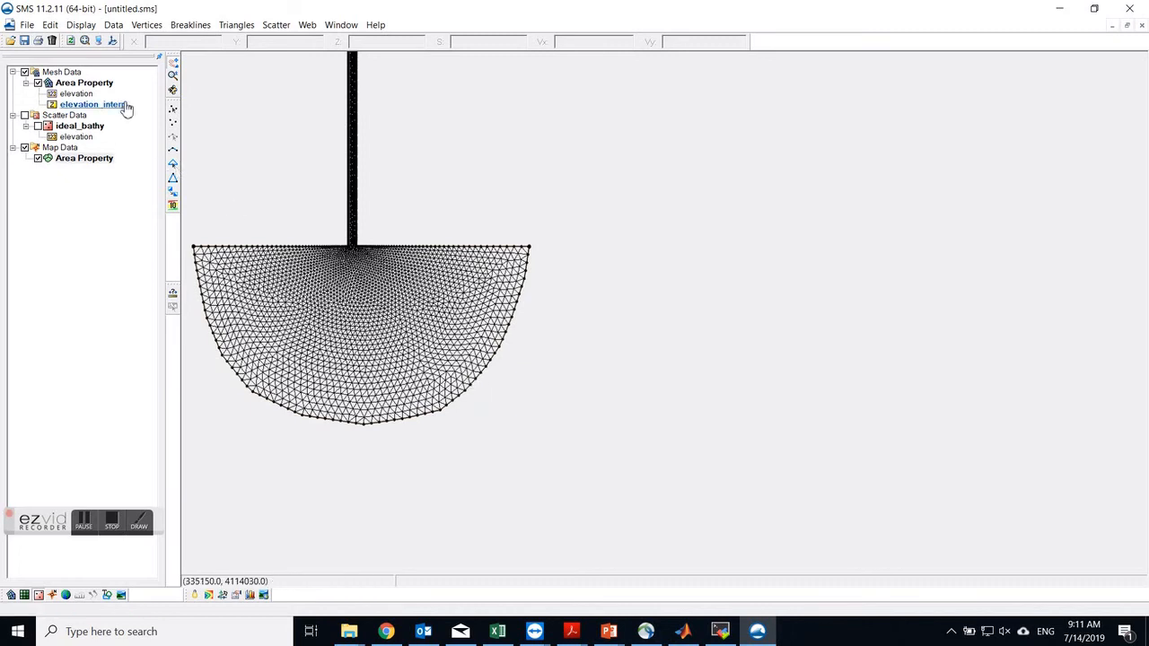
{"action": "right_click", "coordinate": [112, 106]}
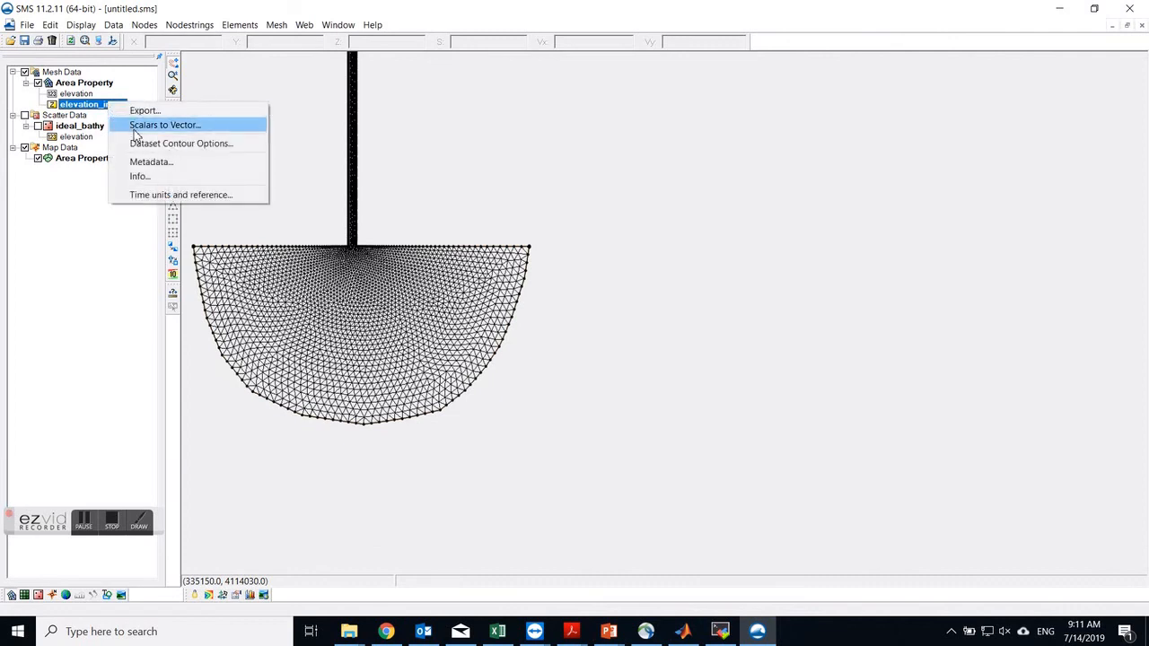
{"action": "left_click", "coordinate": [139, 146]}
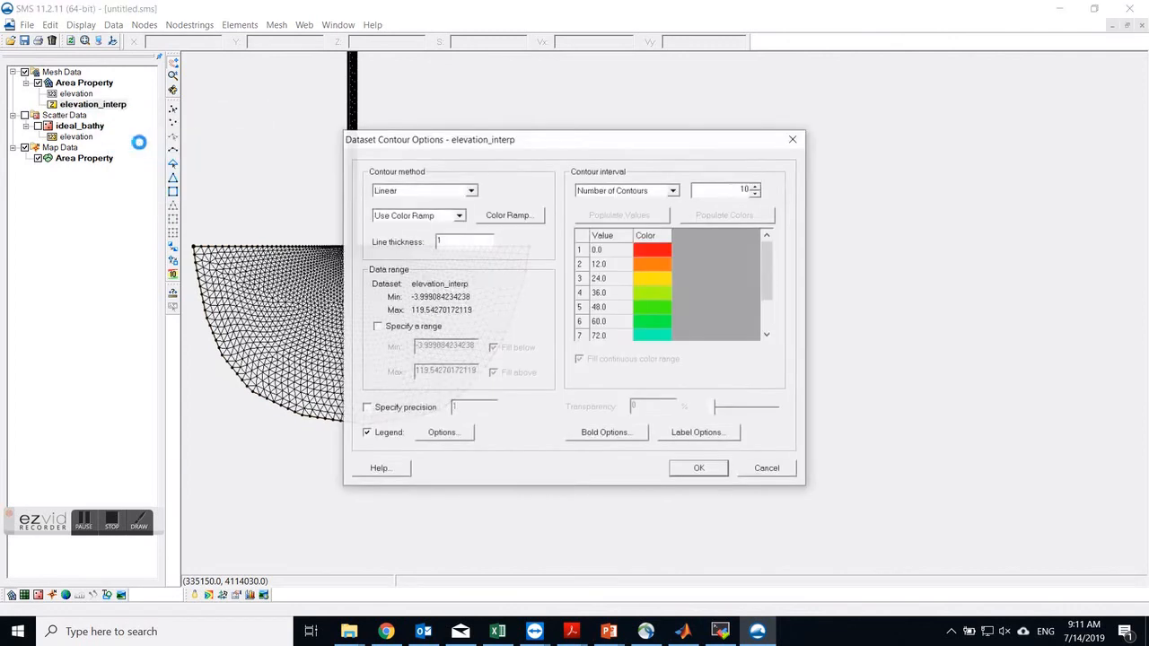
{"action": "left_click", "coordinate": [468, 192]}
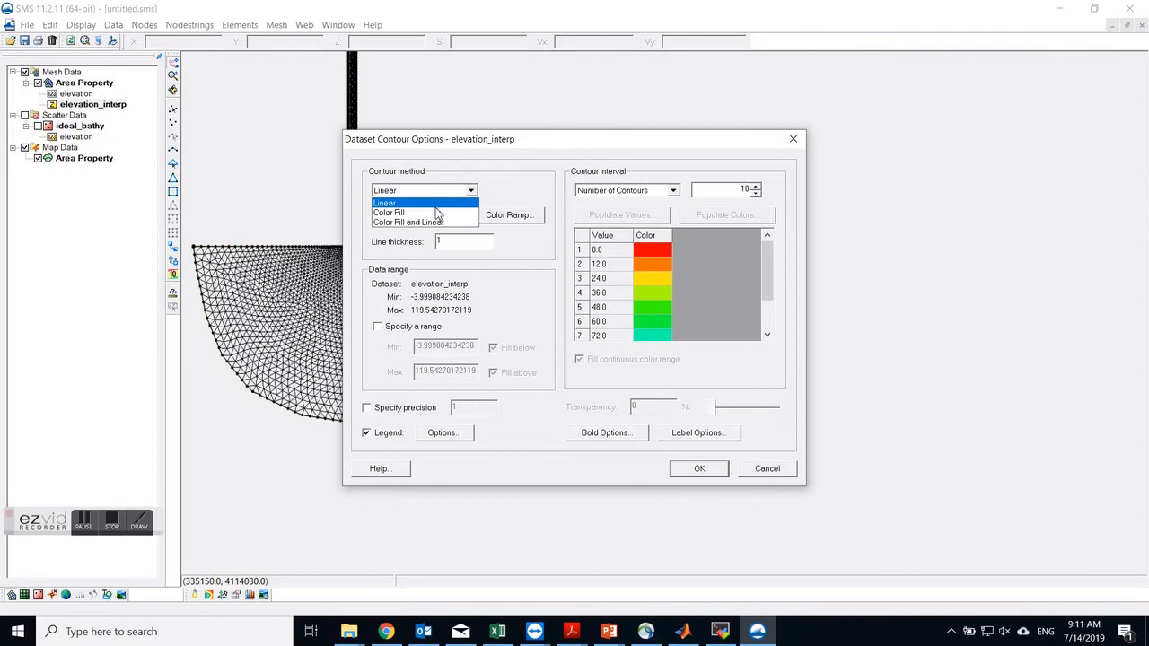
{"action": "left_click", "coordinate": [436, 213]}
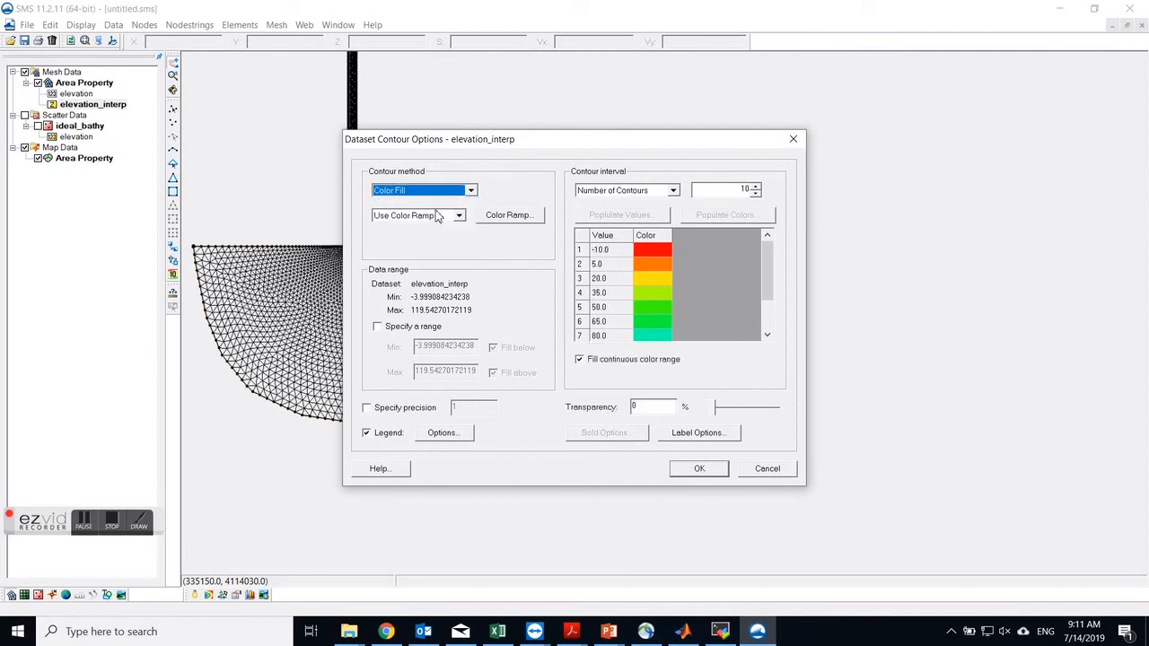
{"action": "left_click", "coordinate": [699, 469]}
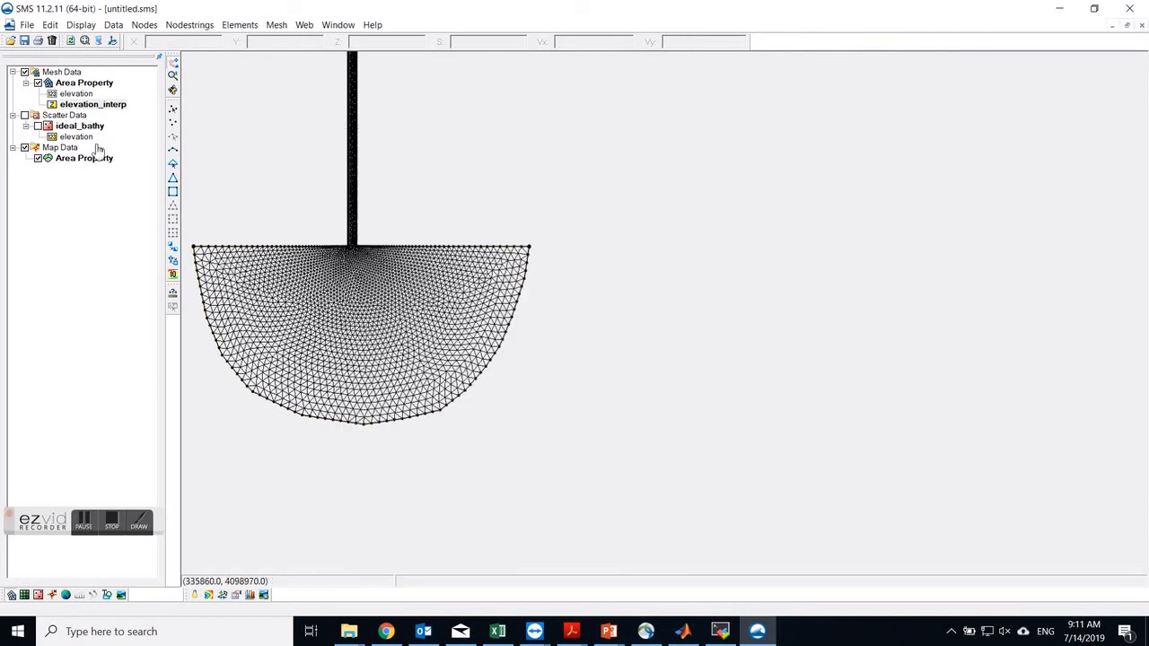
Step: Turn on contour display for the 2D mesh in the display options
{"action": "left_click", "coordinate": [99, 41]}
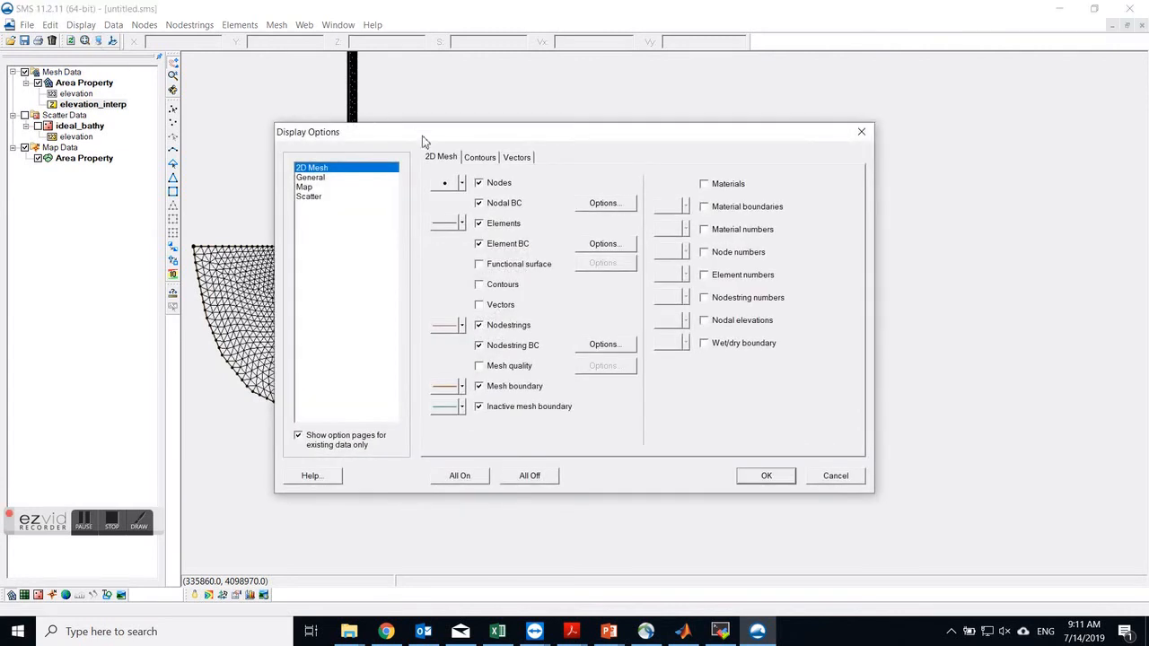
{"action": "left_click", "coordinate": [312, 178]}
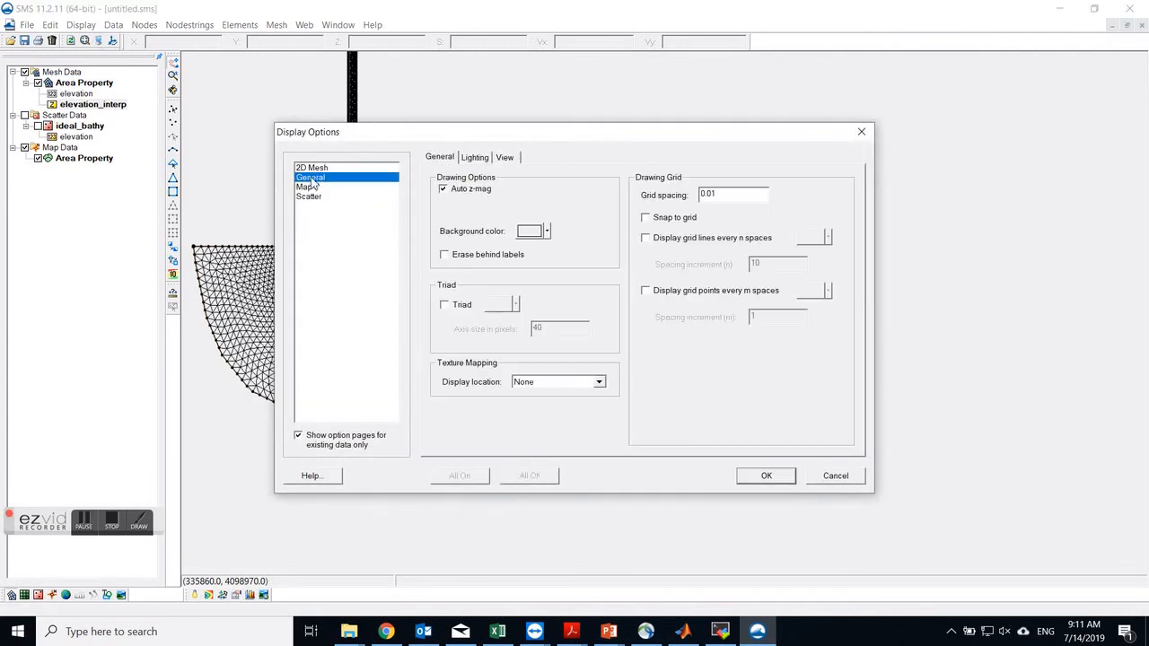
{"action": "left_click", "coordinate": [305, 186]}
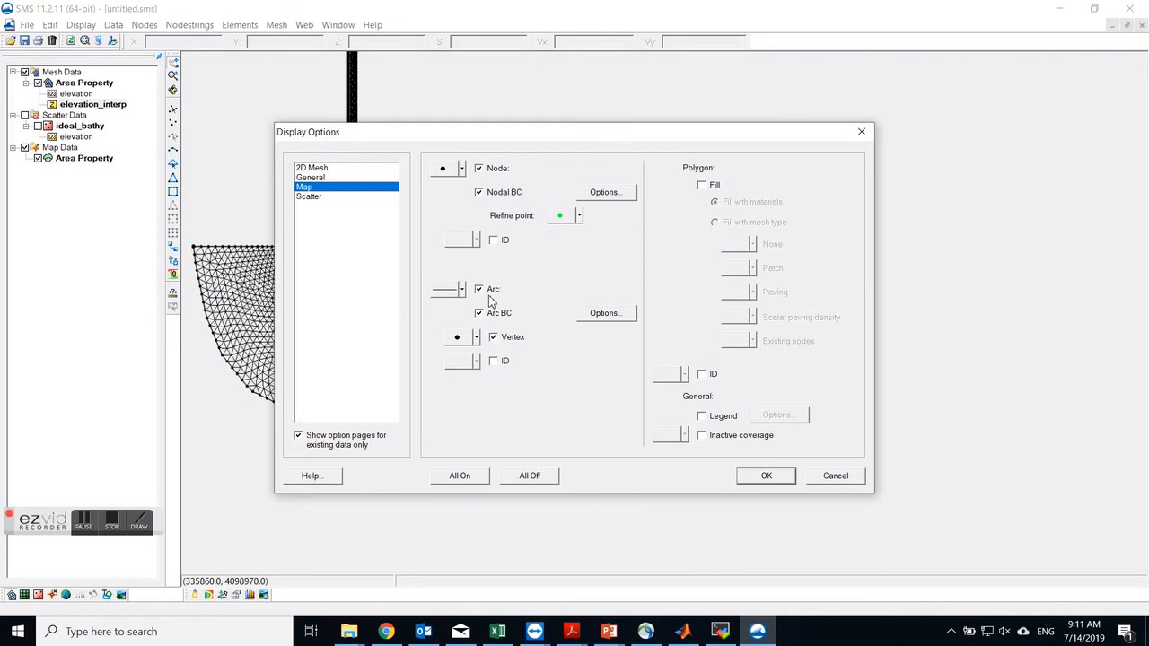
{"action": "left_click", "coordinate": [316, 170]}
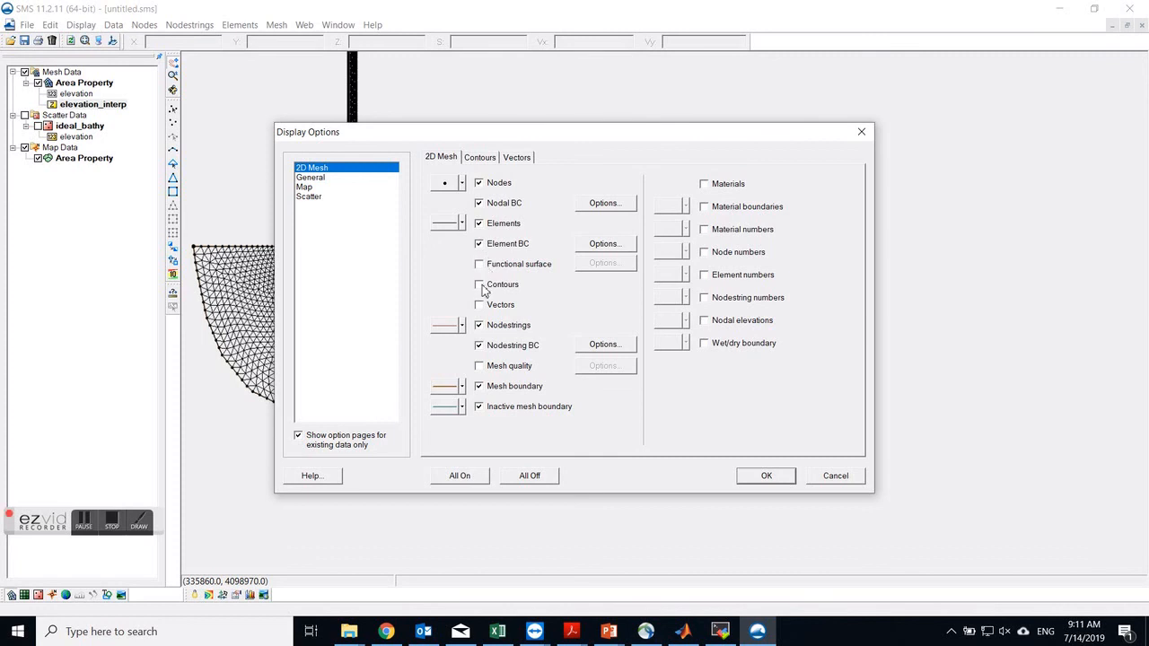
{"action": "left_click", "coordinate": [758, 478]}
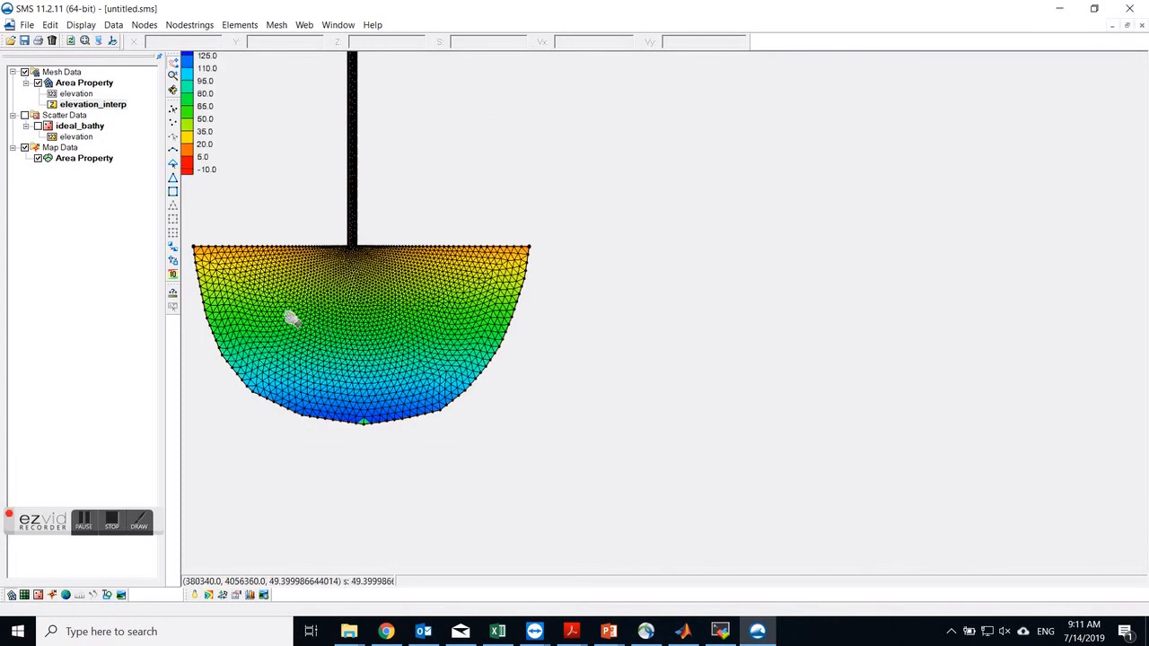
Step: Examine the interpolated elevation contours around the basin's lowest boundary node and show the ideal_bathy scatter set for comparison
{"action": "scroll", "coordinate": [289, 305], "scroll_direction": "up", "scroll_amount": 2}
{"action": "left_click_drag", "start_coordinate": [376, 284], "coordinate": [413, 190]}
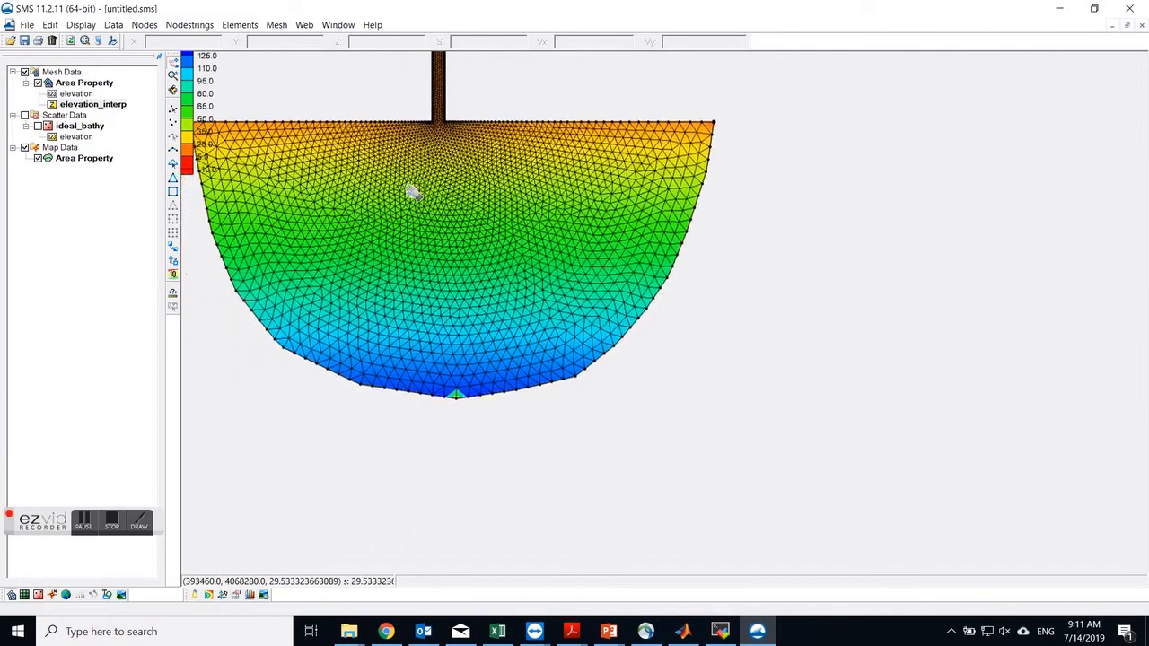
{"action": "left_click", "coordinate": [413, 190]}
{"action": "scroll", "coordinate": [723, 534], "scroll_direction": "up", "scroll_amount": 3}
{"action": "scroll", "coordinate": [718, 545], "scroll_direction": "up", "scroll_amount": 3}
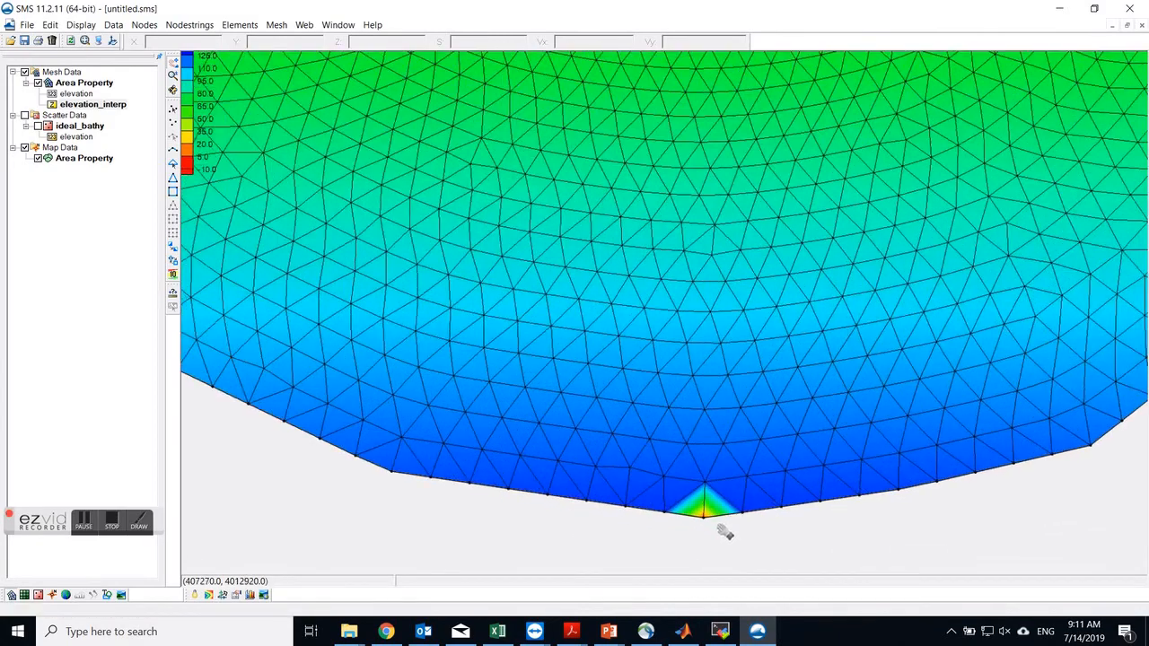
{"action": "left_click_drag", "start_coordinate": [633, 493], "coordinate": [504, 415]}
{"action": "scroll", "coordinate": [537, 409], "scroll_direction": "down", "scroll_amount": 1}
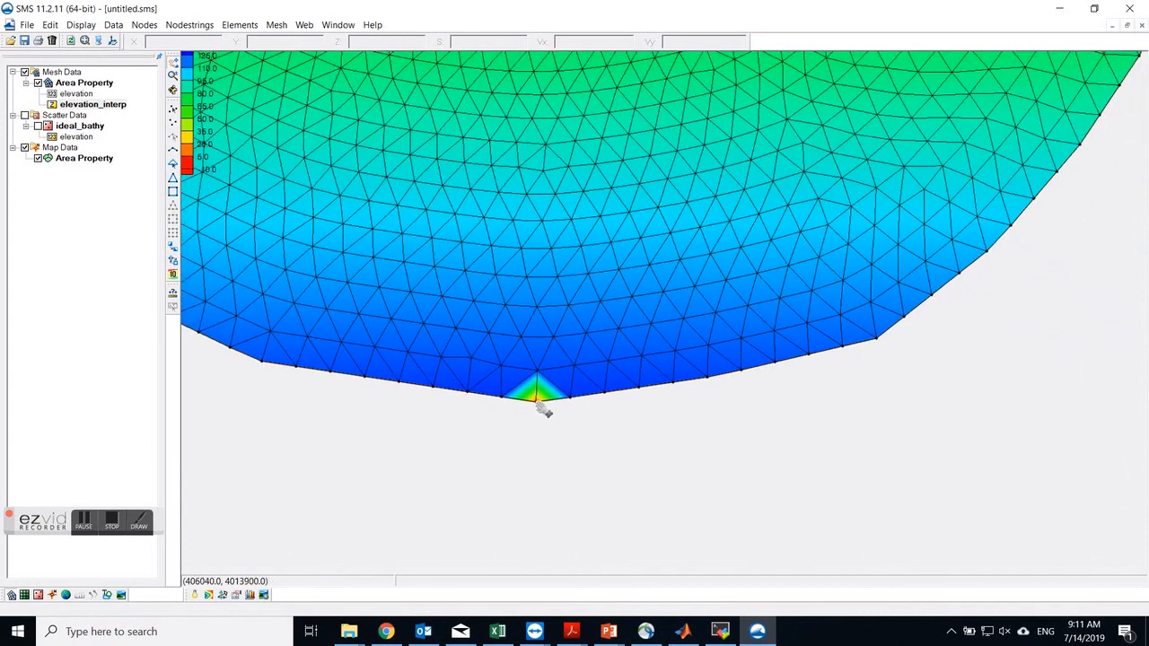
{"action": "scroll", "coordinate": [546, 417], "scroll_direction": "up", "scroll_amount": 1}
{"action": "left_click", "coordinate": [39, 129]}
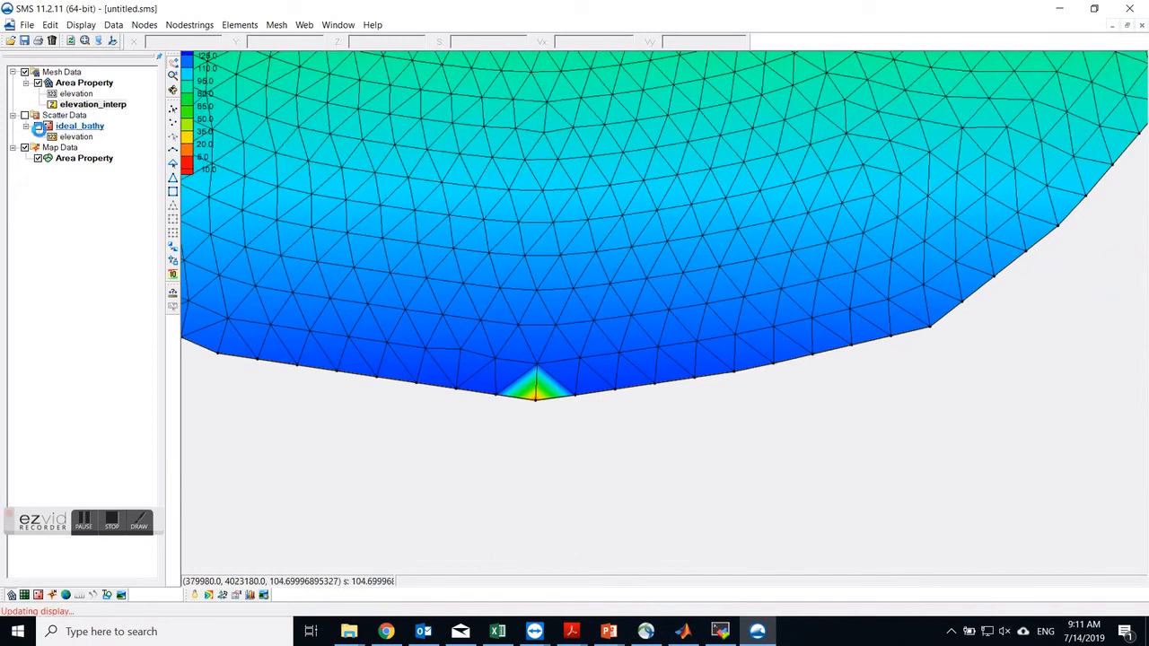